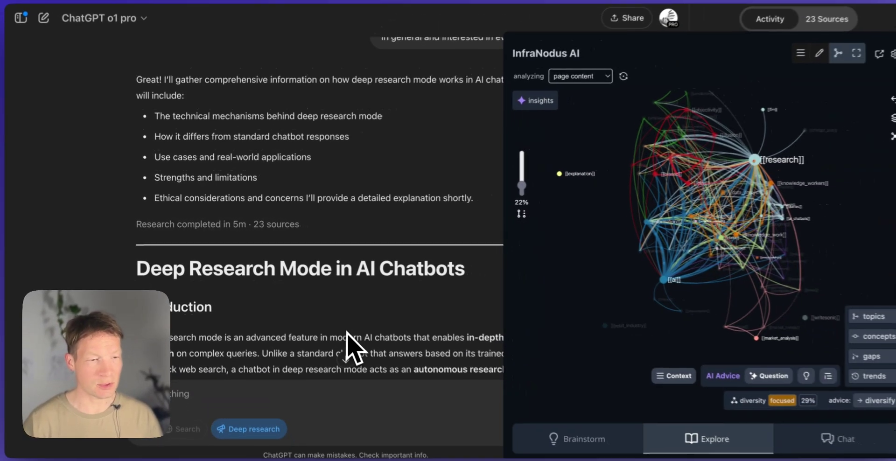
Examine the ChatGPT deep research answer alongside its InfraNodus knowledge graph and the graph's diversity score
{"action": "scroll", "coordinate": [343, 331], "scroll_direction": "down", "scroll_amount": 10}
{"action": "scroll", "coordinate": [341, 329], "scroll_direction": "up", "scroll_amount": 15}
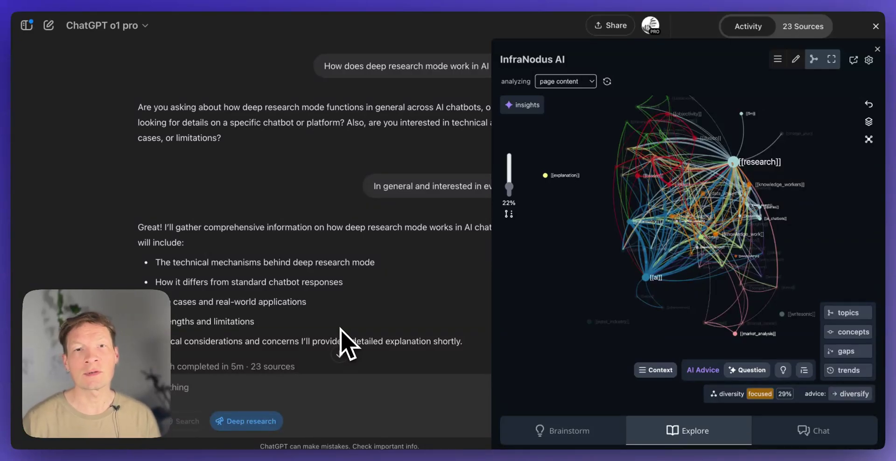
{"action": "scroll", "coordinate": [357, 290], "scroll_direction": "down", "scroll_amount": 2}
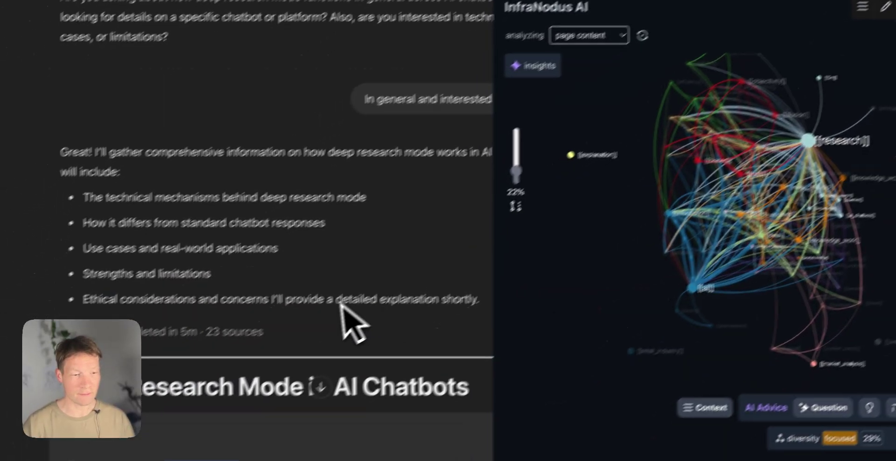
{"action": "scroll", "coordinate": [257, 364], "scroll_direction": "down", "scroll_amount": 4}
{"action": "scroll", "coordinate": [247, 369], "scroll_direction": "up", "scroll_amount": 5}
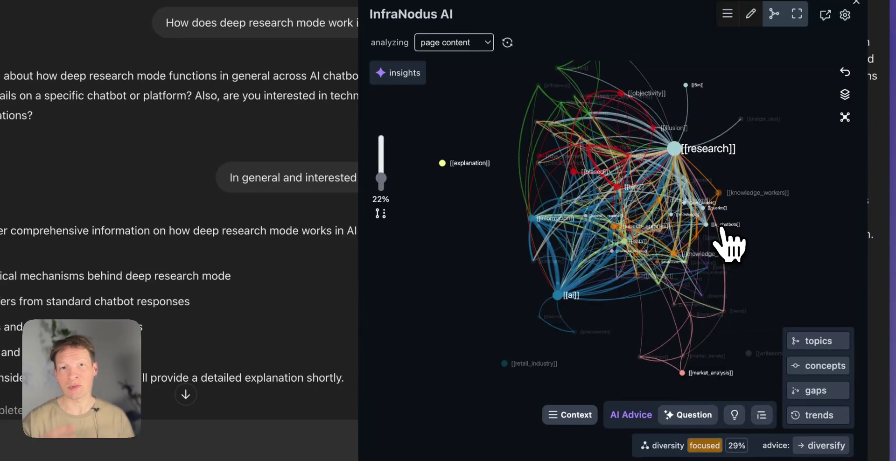
{"action": "left_click_drag", "start_coordinate": [719, 197], "coordinate": [582, 265]}
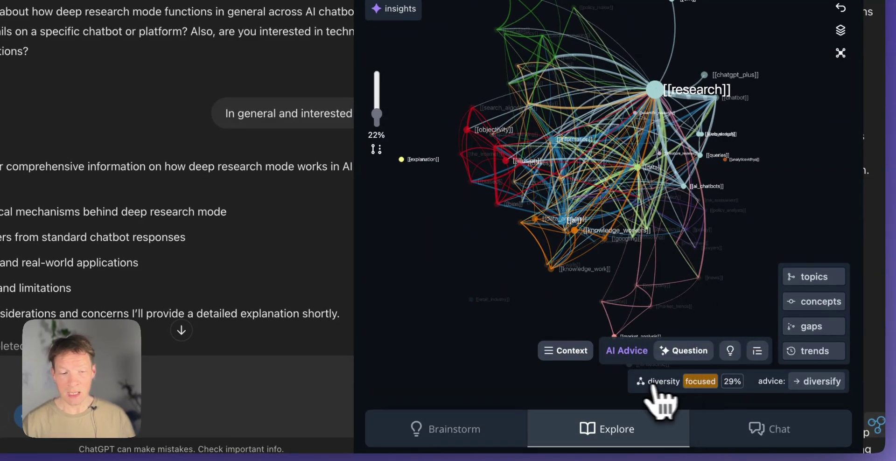
{"action": "mouse_move", "coordinate": [731, 386]}
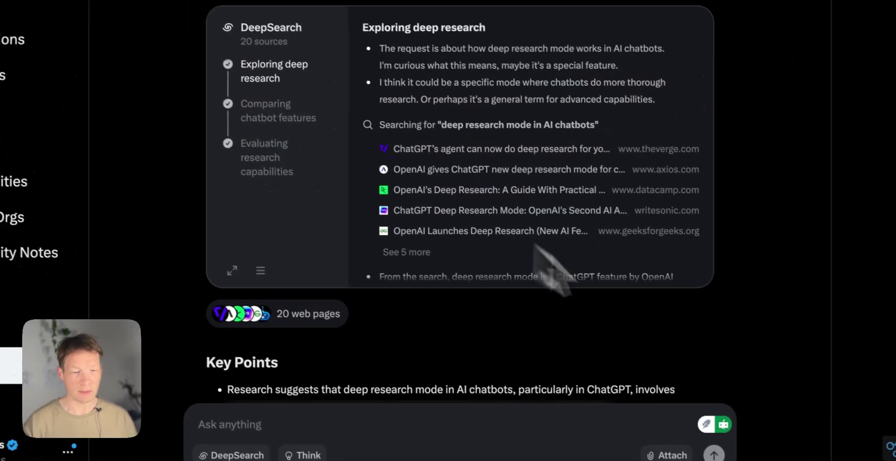
Open InfraNodus AI on the Grok answer to generate a knowledge graph of the page content and check its diversity score
{"action": "left_click", "coordinate": [889, 449]}
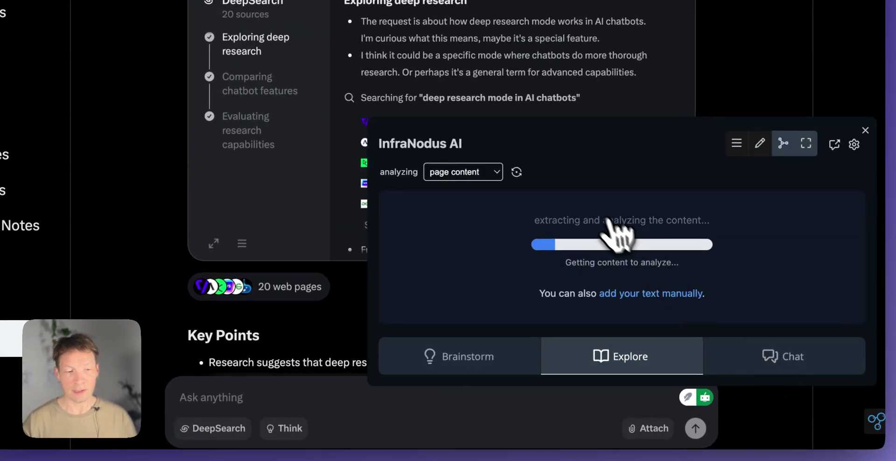
{"action": "scroll", "coordinate": [278, 338], "scroll_direction": "down", "scroll_amount": 3}
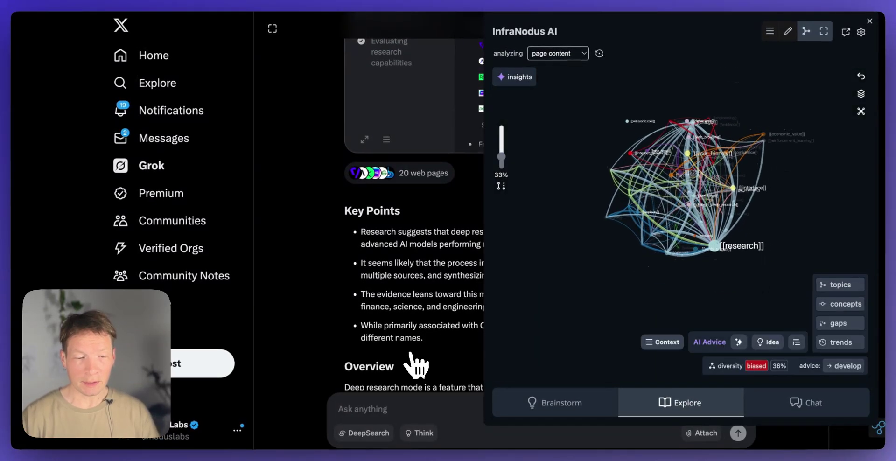
{"action": "mouse_move", "coordinate": [766, 372]}
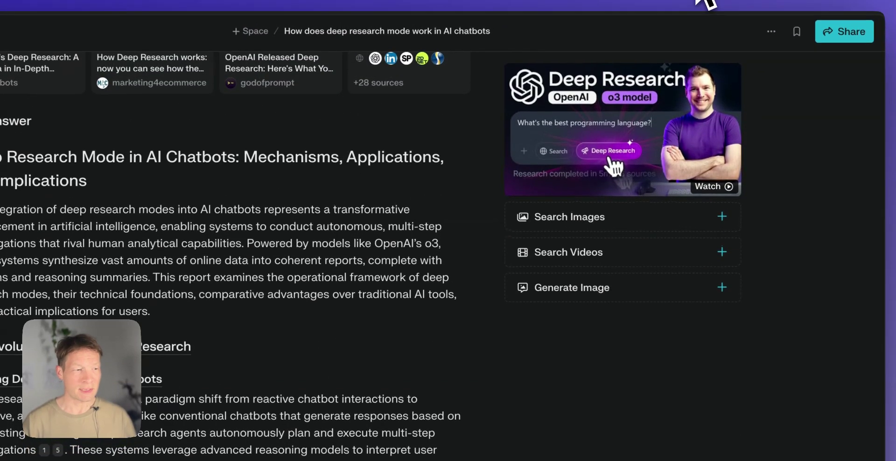
Switch to the DeepSeek chat and examine its reasoning for "How does deep research mode work in AI chatbots?"
{"action": "left_click", "coordinate": [698, 1]}
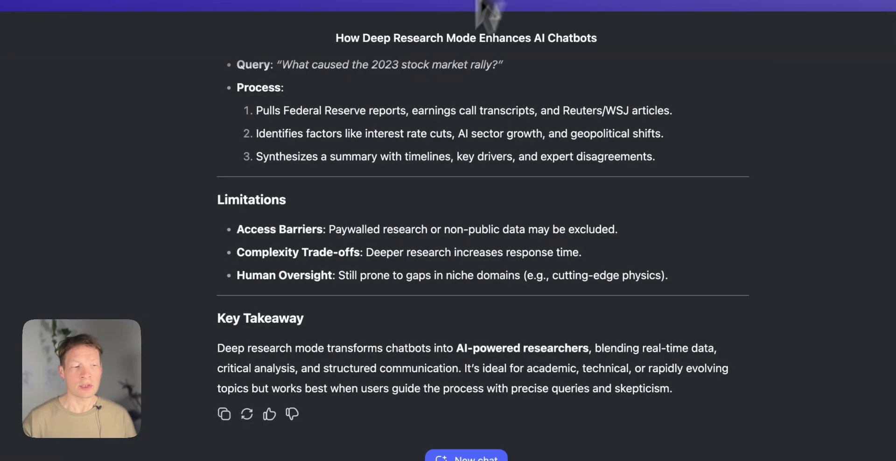
{"action": "scroll", "coordinate": [430, 201], "scroll_direction": "up", "scroll_amount": 15}
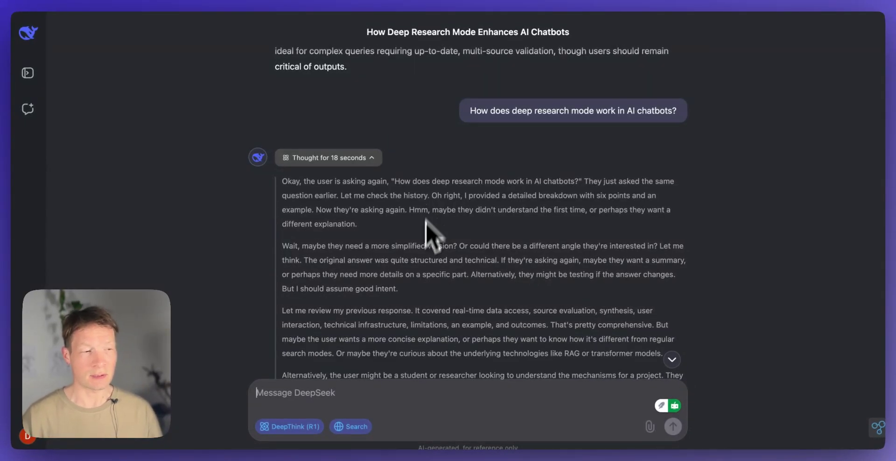
{"action": "scroll", "coordinate": [366, 285], "scroll_direction": "down", "scroll_amount": 5}
{"action": "scroll", "coordinate": [368, 144], "scroll_direction": "up", "scroll_amount": 4}
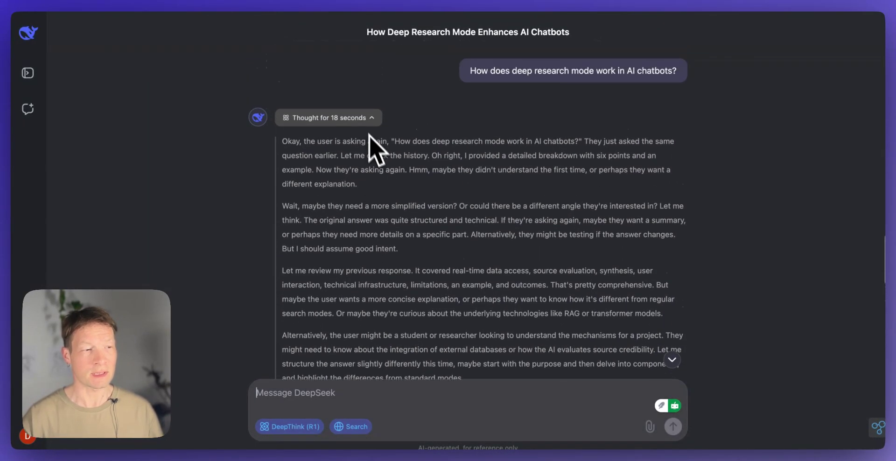
{"action": "scroll", "coordinate": [355, 182], "scroll_direction": "down", "scroll_amount": 3}
{"action": "scroll", "coordinate": [420, 215], "scroll_direction": "down", "scroll_amount": 5}
{"action": "scroll", "coordinate": [466, 234], "scroll_direction": "up", "scroll_amount": 4}
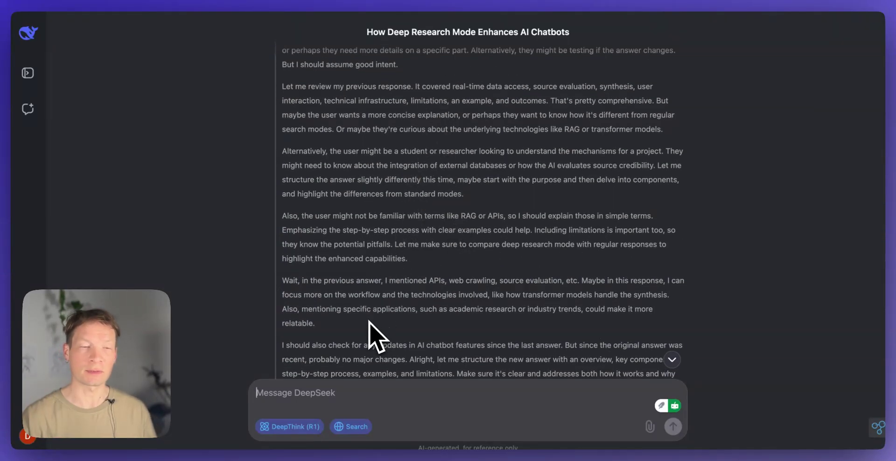
{"action": "left_click", "coordinate": [617, 400]}
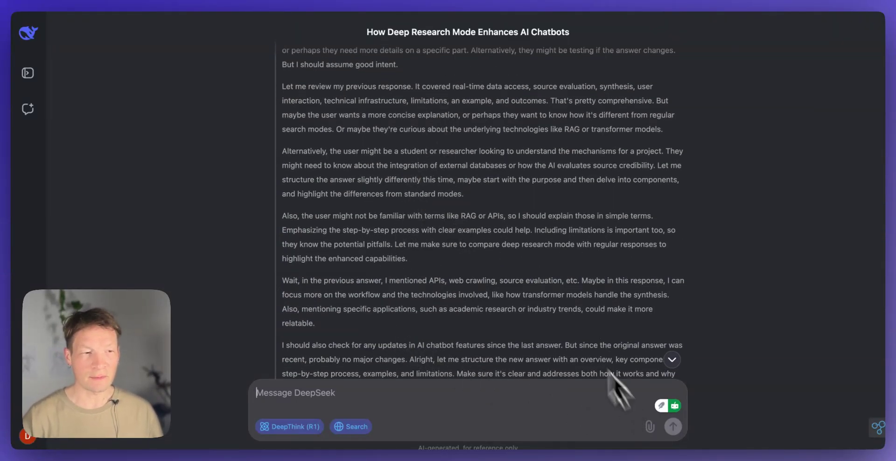
{"action": "scroll", "coordinate": [479, 258], "scroll_direction": "up", "scroll_amount": 4}
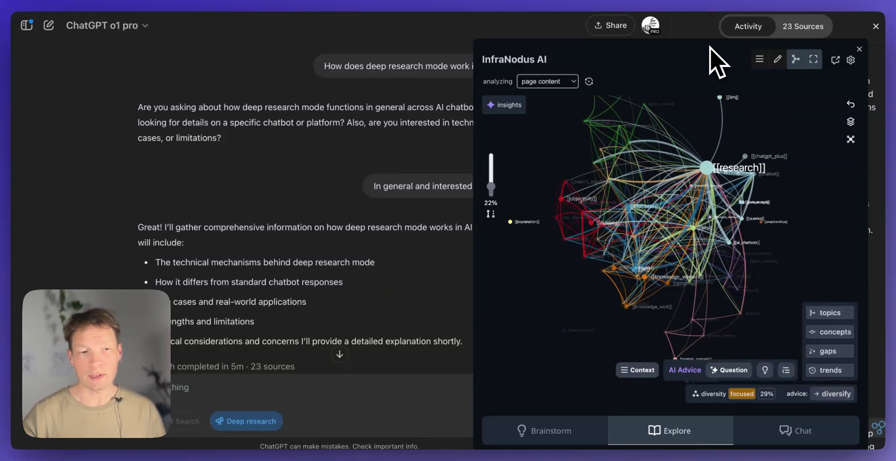
Close the InfraNodus overlay on the ChatGPT page and skim the conversation from the question to the report's introduction
{"action": "left_click", "coordinate": [859, 49]}
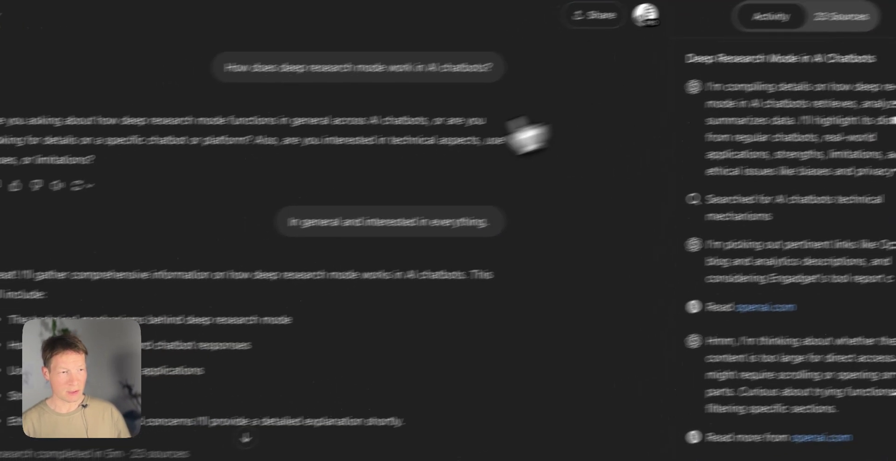
{"action": "scroll", "coordinate": [216, 339], "scroll_direction": "down", "scroll_amount": 6}
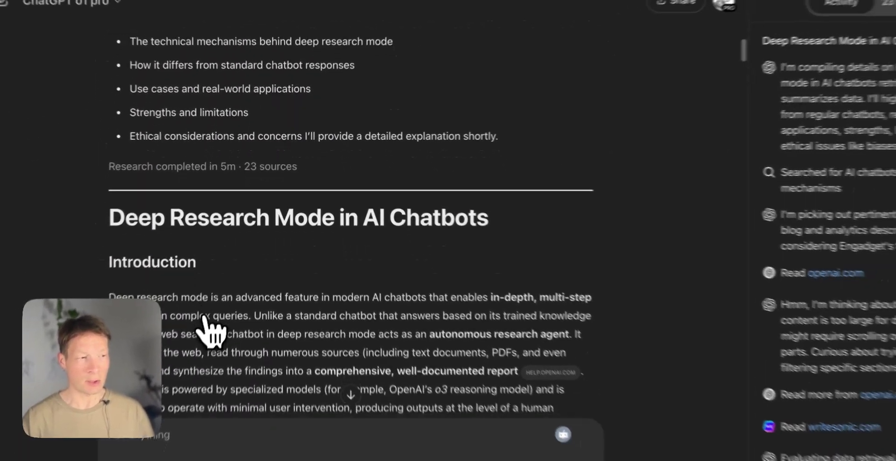
{"action": "scroll", "coordinate": [205, 327], "scroll_direction": "up", "scroll_amount": 5}
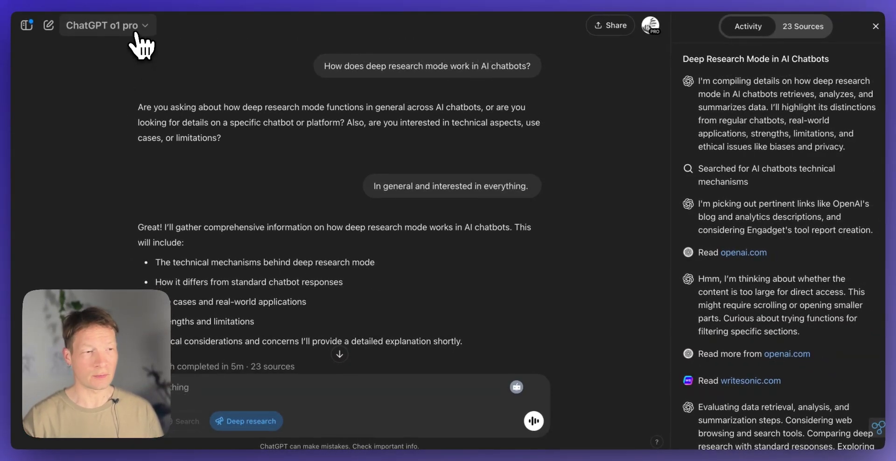
{"action": "scroll", "coordinate": [260, 200], "scroll_direction": "down", "scroll_amount": 3}
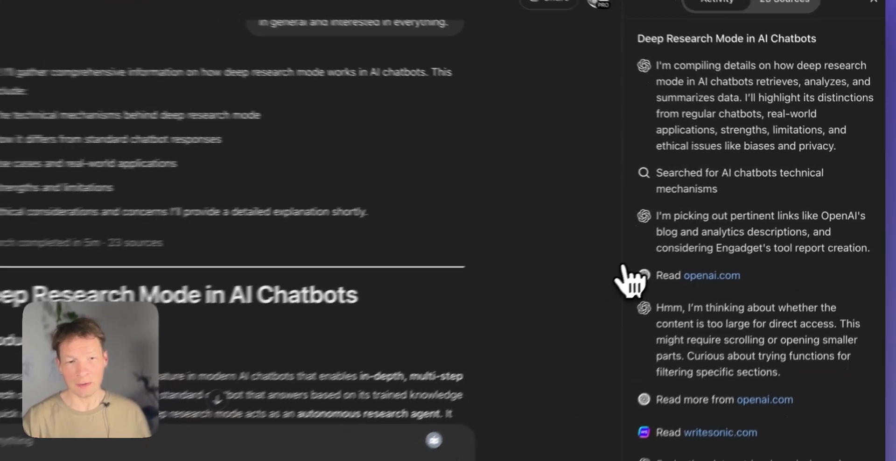
Examine the deep research activity log for the searches, sources read and intermediate reasoning
{"action": "scroll", "coordinate": [630, 280], "scroll_direction": "down", "scroll_amount": 15}
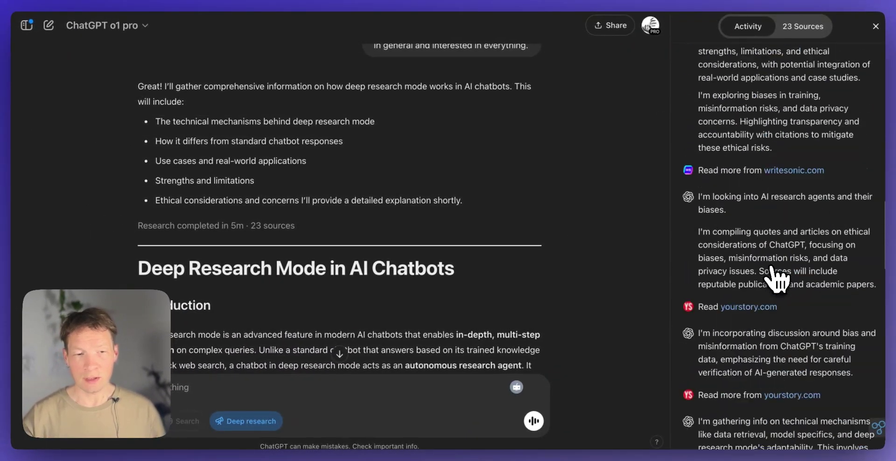
{"action": "scroll", "coordinate": [771, 269], "scroll_direction": "up", "scroll_amount": 15}
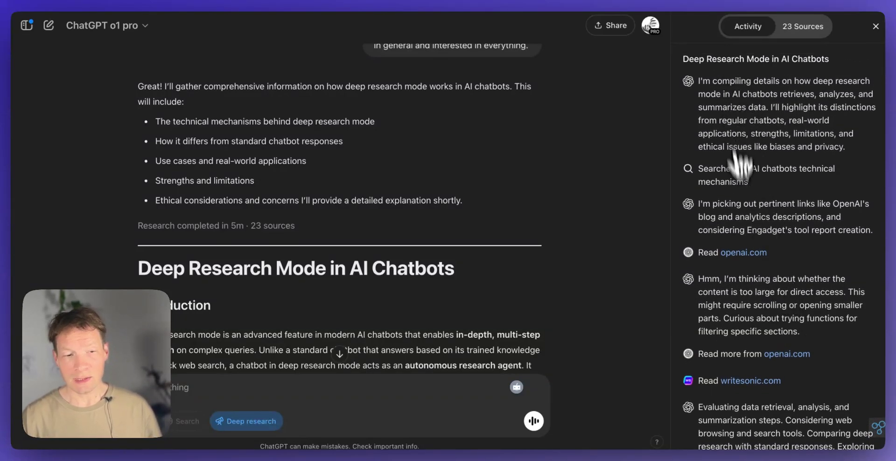
{"action": "scroll", "coordinate": [740, 238], "scroll_direction": "down", "scroll_amount": 2}
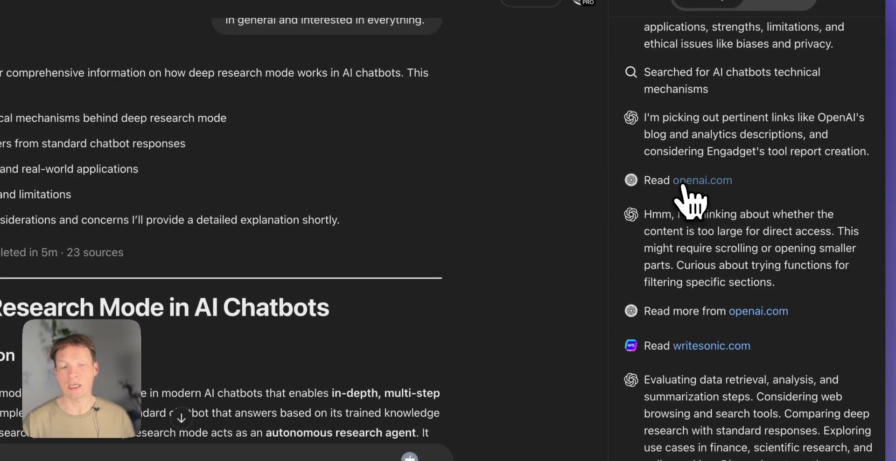
{"action": "scroll", "coordinate": [698, 212], "scroll_direction": "down", "scroll_amount": 10}
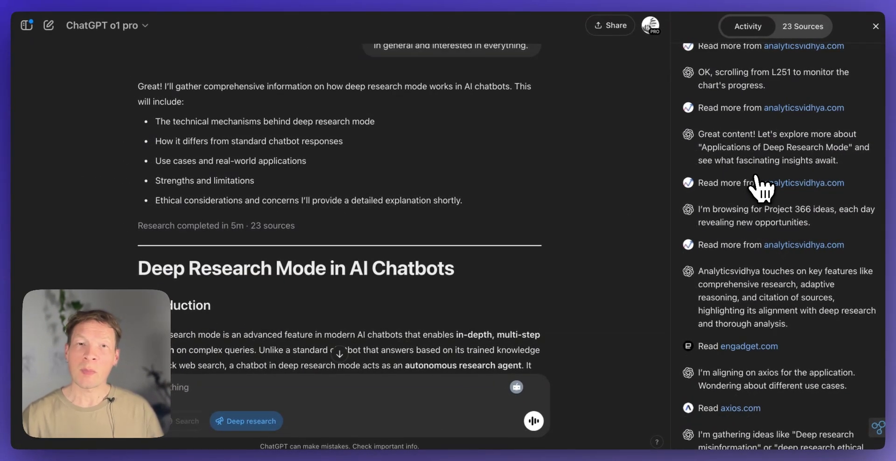
Skim the "Deep Research Mode in AI Chatbots" report from its introduction through to the closing sources paragraph
{"action": "scroll", "coordinate": [369, 309], "scroll_direction": "down", "scroll_amount": 20}
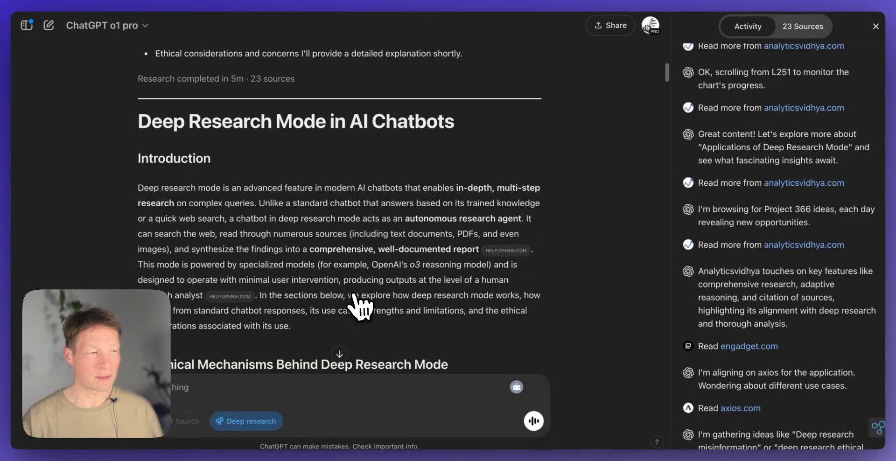
{"action": "scroll", "coordinate": [359, 308], "scroll_direction": "down", "scroll_amount": 20}
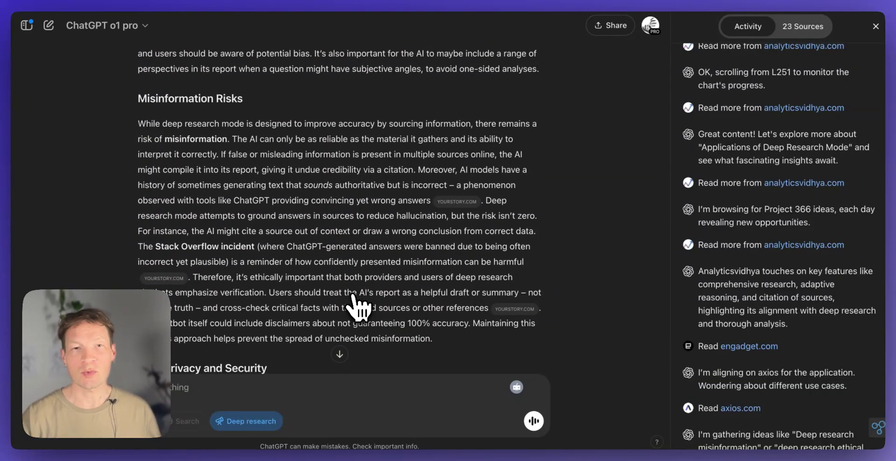
{"action": "scroll", "coordinate": [319, 299], "scroll_direction": "down", "scroll_amount": 10}
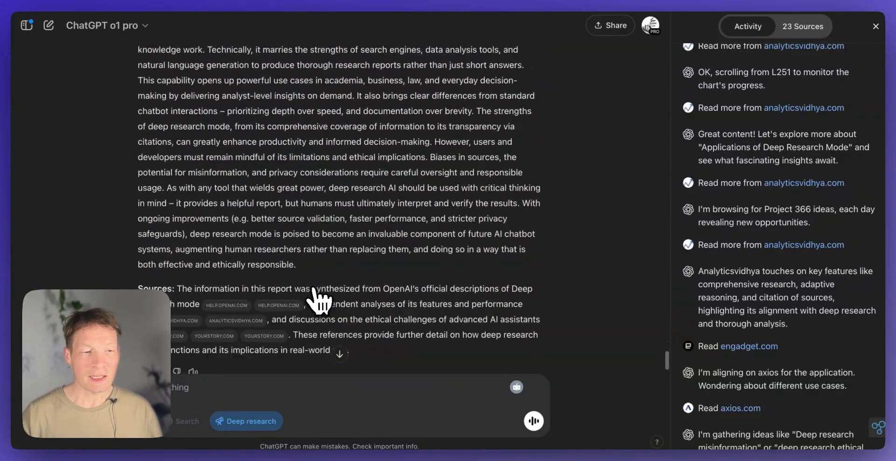
Return to the start of the ChatGPT report, view the list of available models and dismiss it without changing the model
{"action": "scroll", "coordinate": [317, 301], "scroll_direction": "up", "scroll_amount": 4}
{"action": "scroll", "coordinate": [319, 301], "scroll_direction": "up", "scroll_amount": 20}
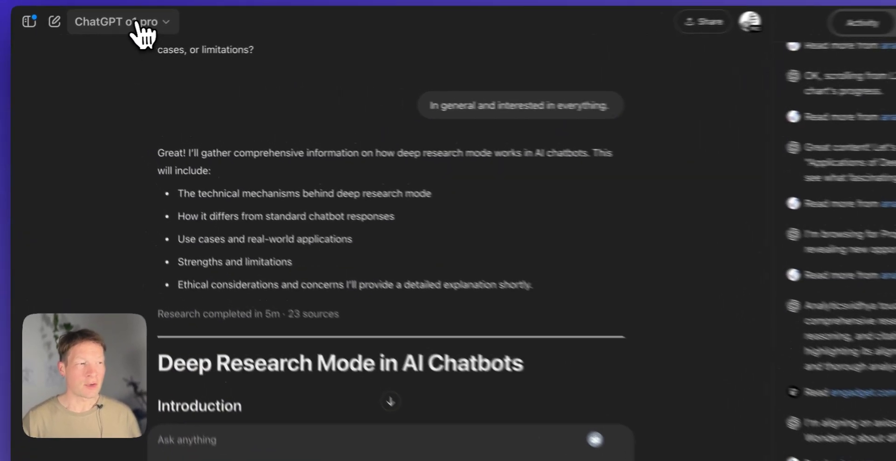
{"action": "left_click", "coordinate": [122, 26]}
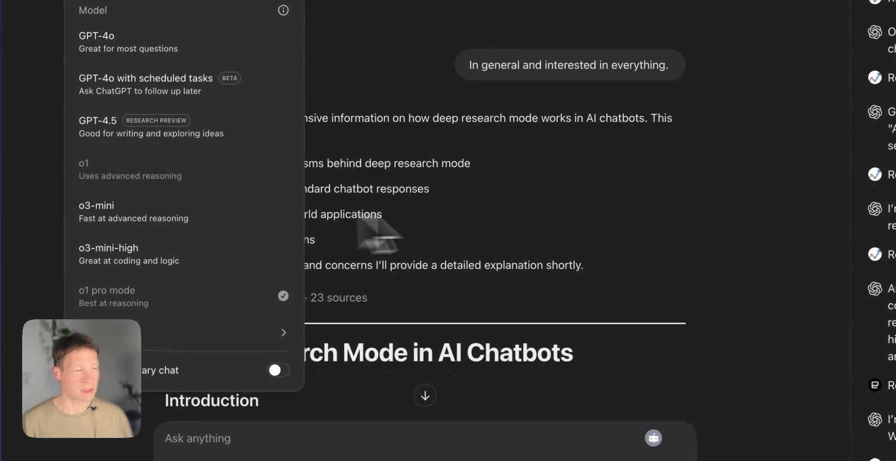
{"action": "left_click", "coordinate": [517, 247]}
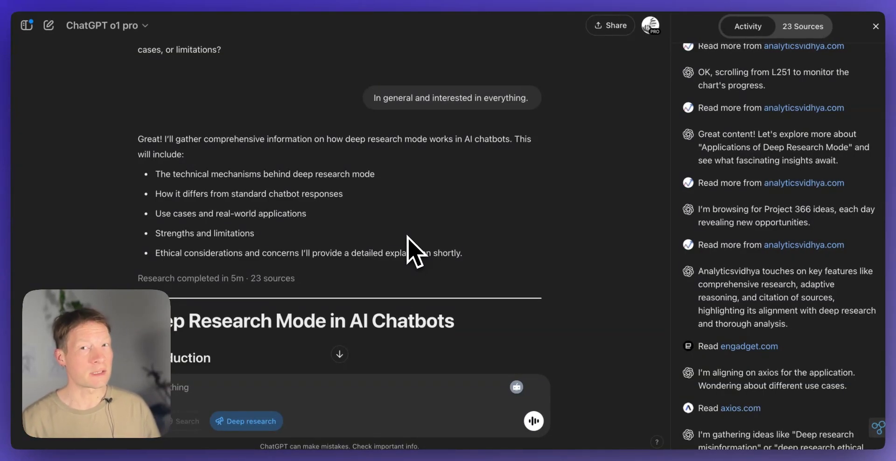
Continue examining the activity log from the ChatGPT limitations and ethics search to the OpenAI citations search
{"action": "scroll", "coordinate": [754, 307], "scroll_direction": "down", "scroll_amount": 15}
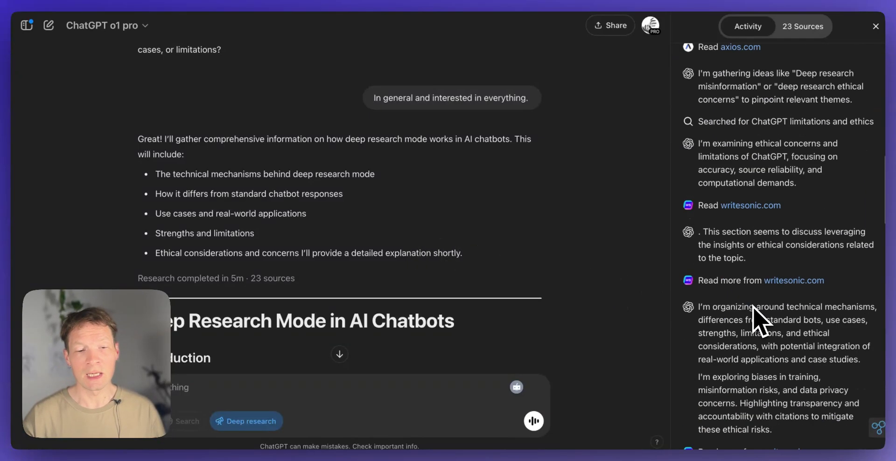
{"action": "scroll", "coordinate": [753, 306], "scroll_direction": "down", "scroll_amount": 10}
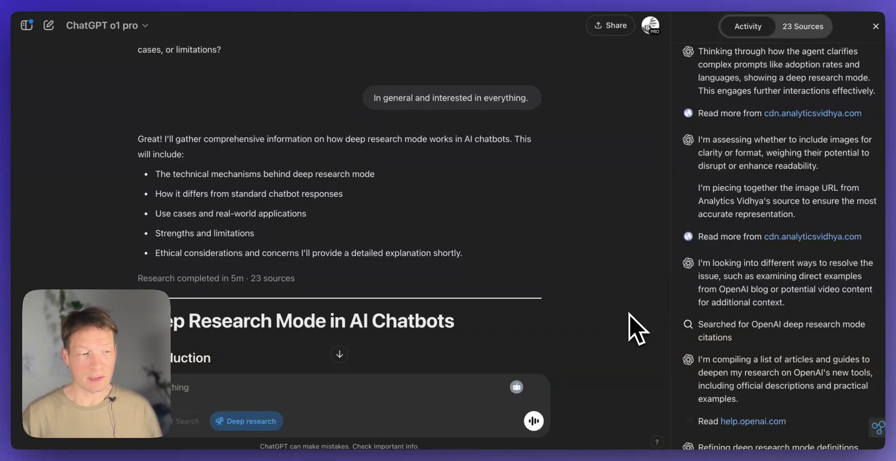
{"action": "scroll", "coordinate": [637, 329], "scroll_direction": "up", "scroll_amount": 4}
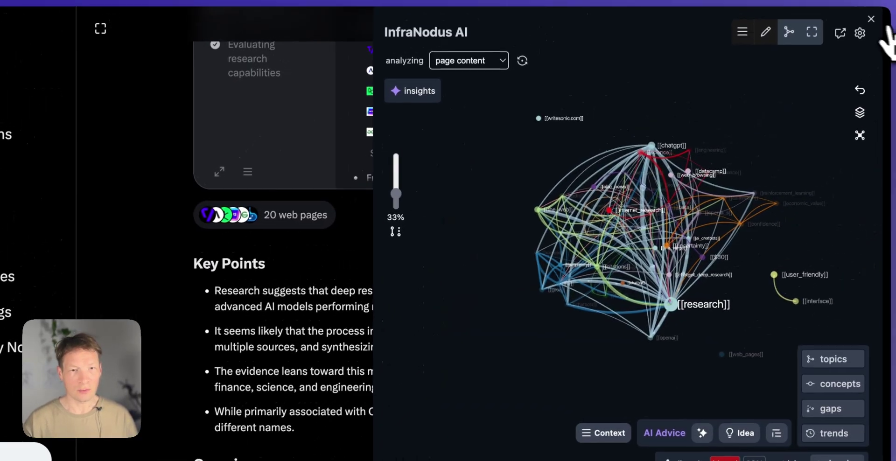
Close the InfraNodus overlay on the Grok page and show the "Comparing chatbot features" stage of the DeepSearch process
{"action": "left_click", "coordinate": [868, 16]}
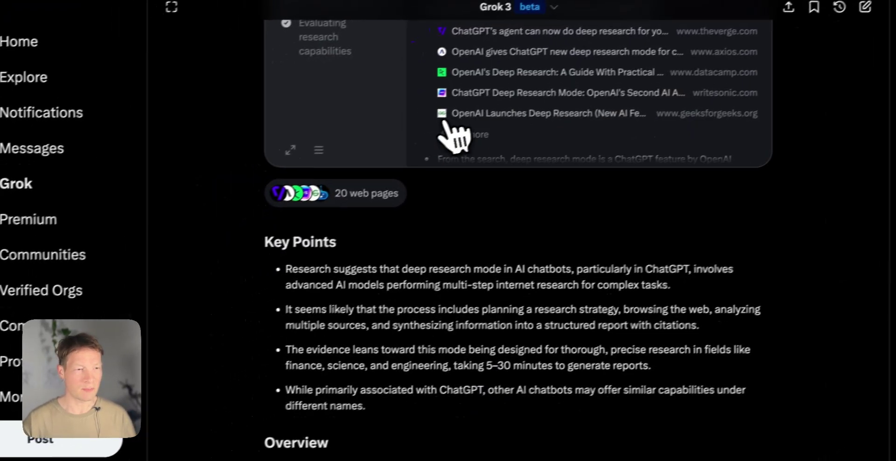
{"action": "scroll", "coordinate": [457, 157], "scroll_direction": "up", "scroll_amount": 5}
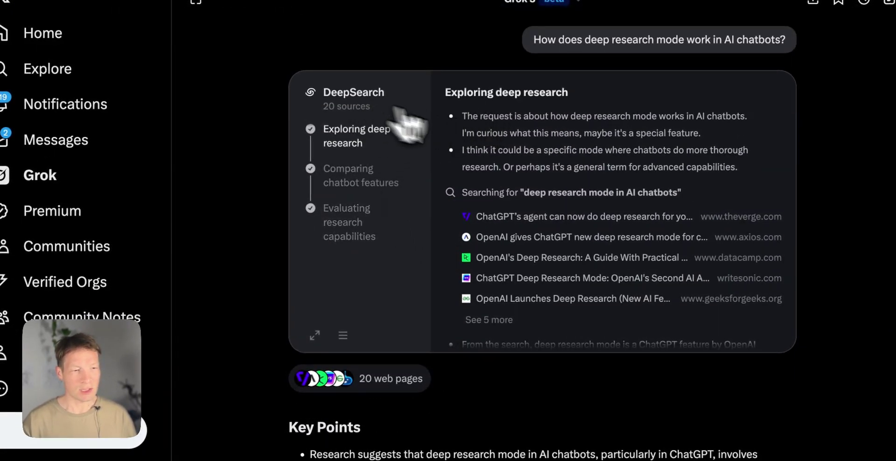
{"action": "scroll", "coordinate": [530, 270], "scroll_direction": "down", "scroll_amount": 6}
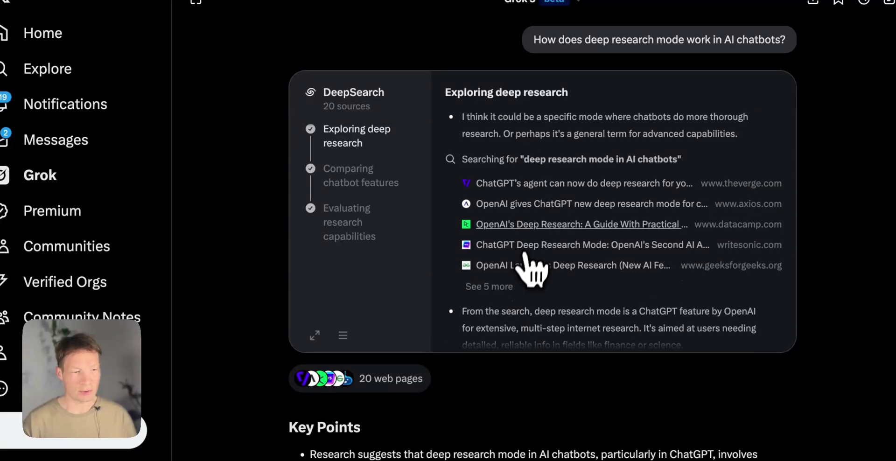
{"action": "left_click", "coordinate": [361, 184]}
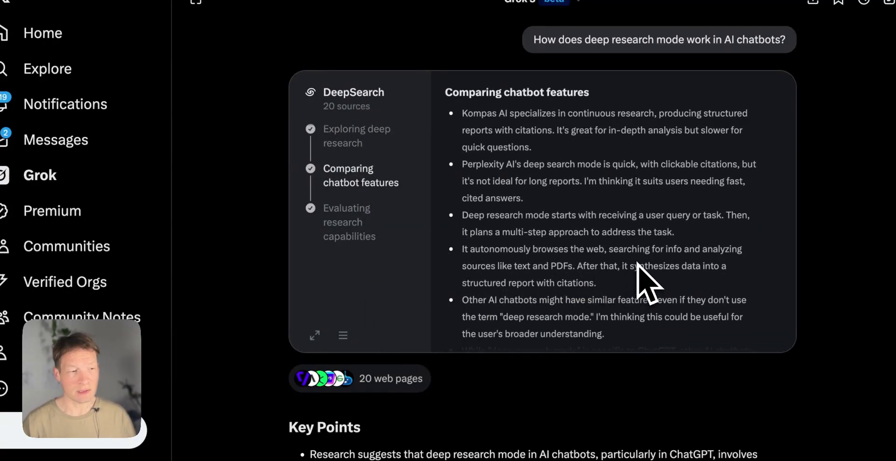
Show the "Evaluating research capabilities" stage of Grok's DeepSearch process
{"action": "left_click", "coordinate": [356, 229]}
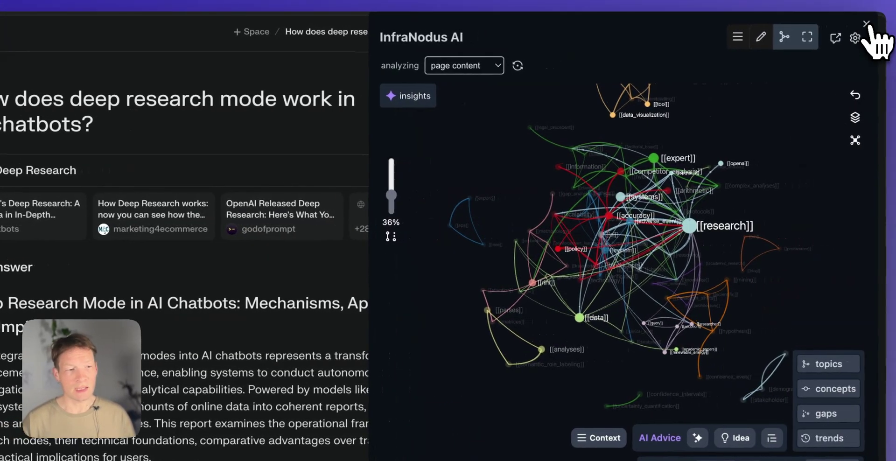
Close the InfraNodus overlay on the Perplexity page and skim its report through the Source Validation & Synthesis section
{"action": "left_click", "coordinate": [867, 25]}
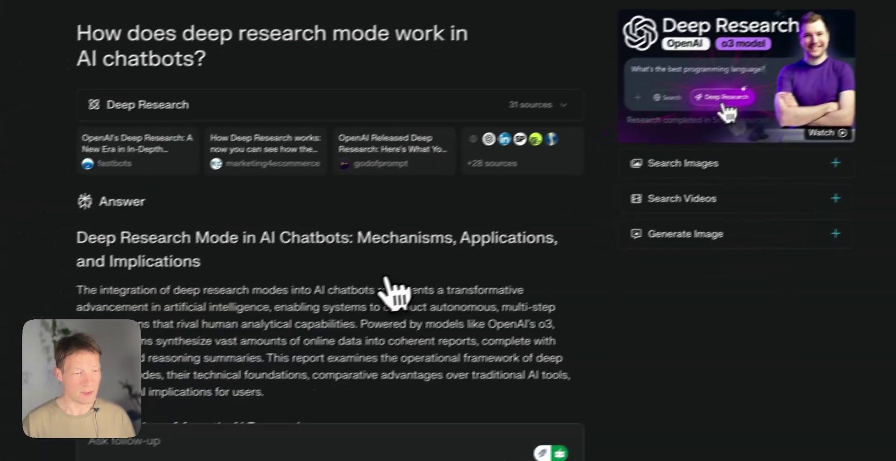
{"action": "scroll", "coordinate": [304, 322], "scroll_direction": "down", "scroll_amount": 5}
{"action": "scroll", "coordinate": [412, 281], "scroll_direction": "down", "scroll_amount": 10}
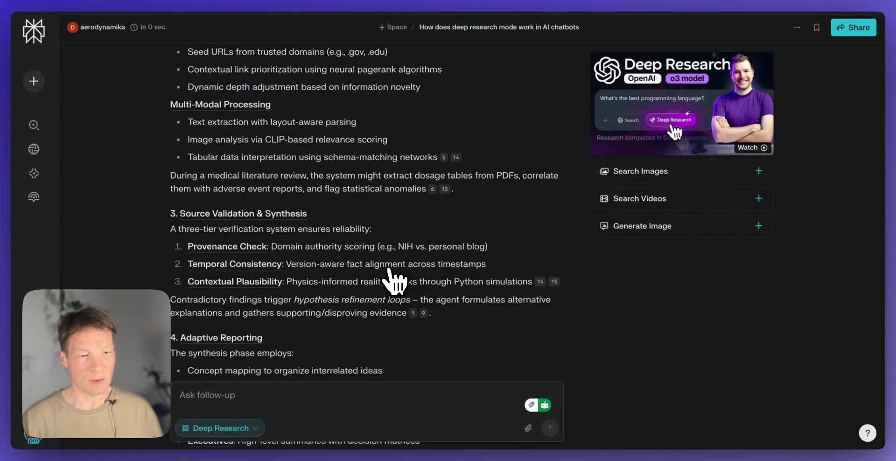
{"action": "scroll", "coordinate": [391, 280], "scroll_direction": "up", "scroll_amount": 15}
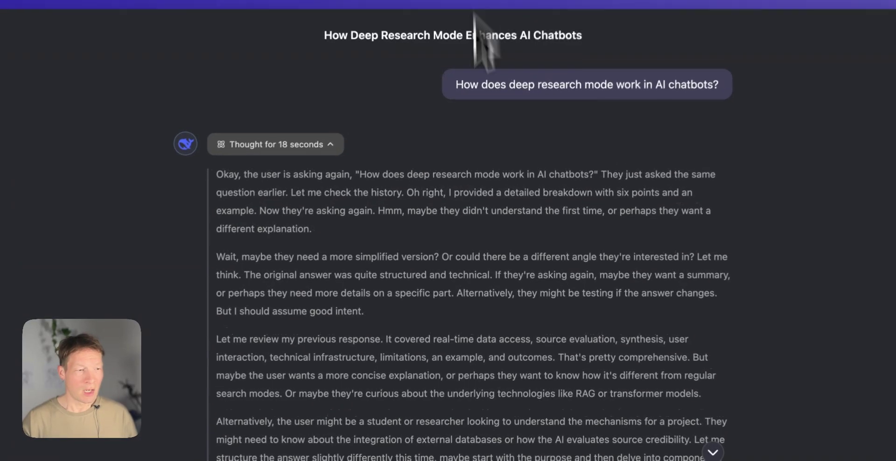
Examine DeepSeek's reasoning log and its answer through to the Limitations and Key Takeaway sections, plus the earlier answer in the chat
{"action": "scroll", "coordinate": [461, 315], "scroll_direction": "down", "scroll_amount": 15}
{"action": "scroll", "coordinate": [455, 290], "scroll_direction": "down", "scroll_amount": 5}
{"action": "scroll", "coordinate": [455, 289], "scroll_direction": "up", "scroll_amount": 15}
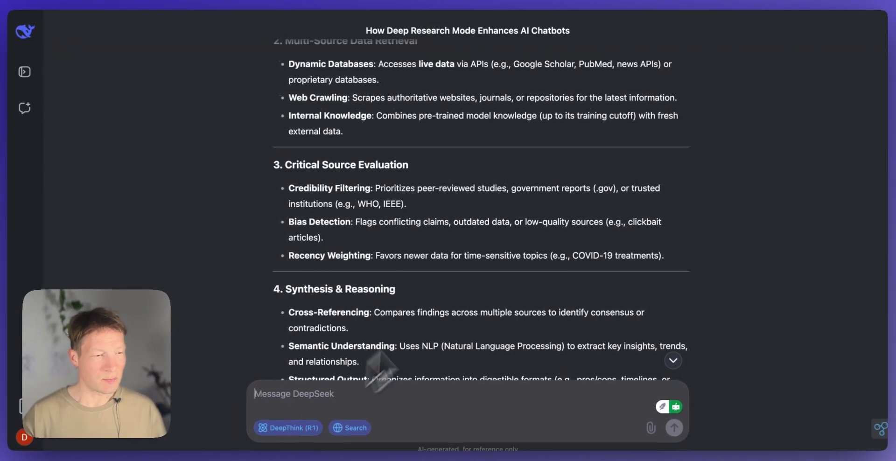
{"action": "scroll", "coordinate": [505, 242], "scroll_direction": "up", "scroll_amount": 15}
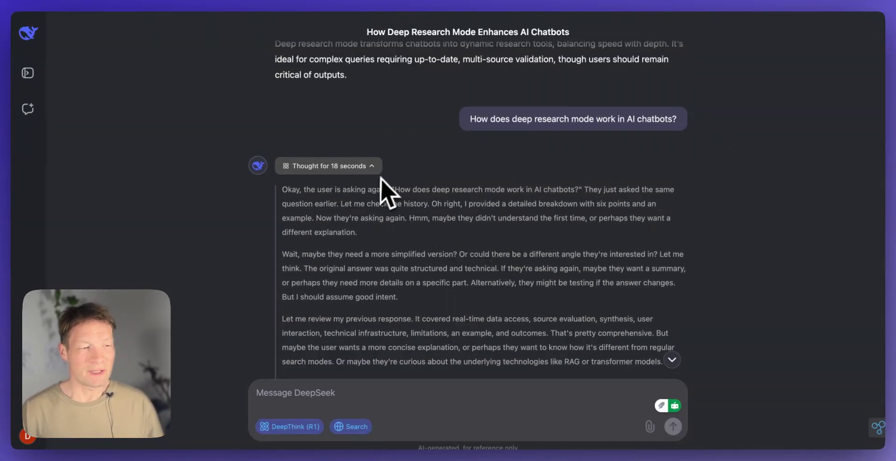
{"action": "scroll", "coordinate": [368, 278], "scroll_direction": "down", "scroll_amount": 15}
{"action": "scroll", "coordinate": [368, 279], "scroll_direction": "down", "scroll_amount": 10}
{"action": "scroll", "coordinate": [368, 279], "scroll_direction": "down", "scroll_amount": 5}
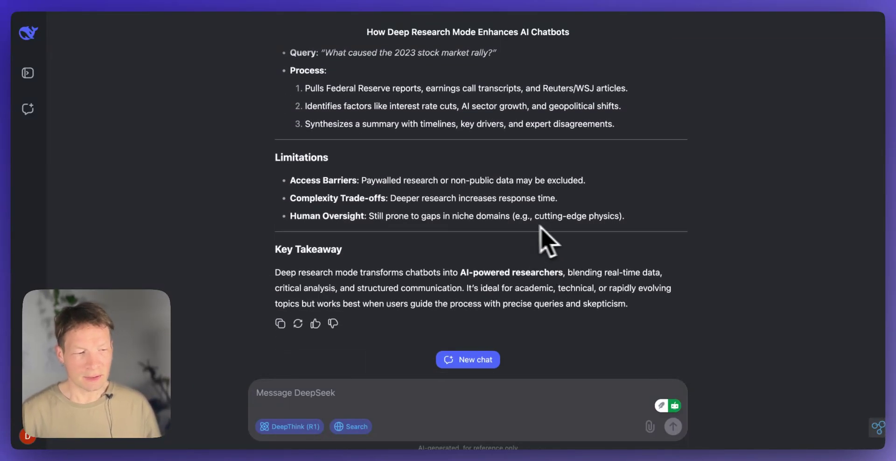
{"action": "scroll", "coordinate": [533, 240], "scroll_direction": "up", "scroll_amount": 15}
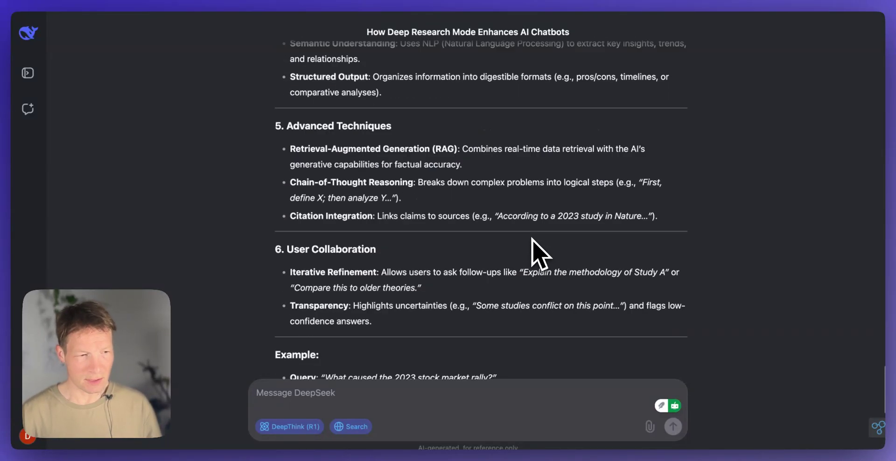
{"action": "scroll", "coordinate": [520, 270], "scroll_direction": "down", "scroll_amount": 6}
{"action": "scroll", "coordinate": [517, 281], "scroll_direction": "down", "scroll_amount": 1}
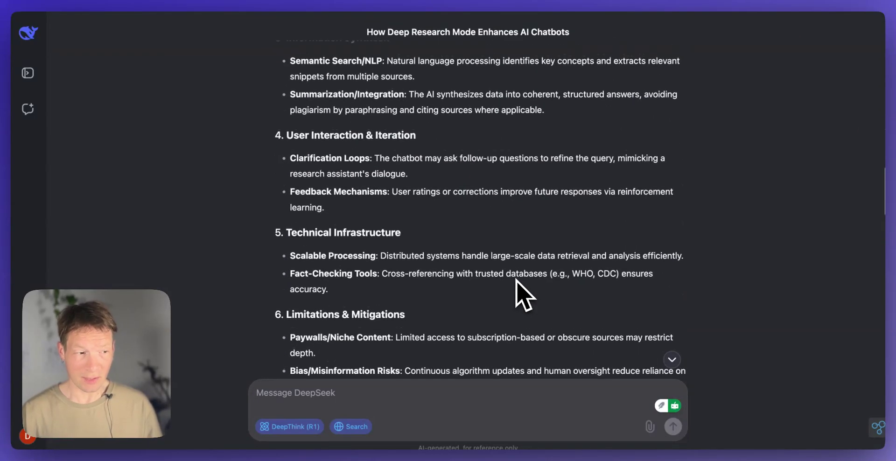
{"action": "scroll", "coordinate": [516, 281], "scroll_direction": "down", "scroll_amount": 6}
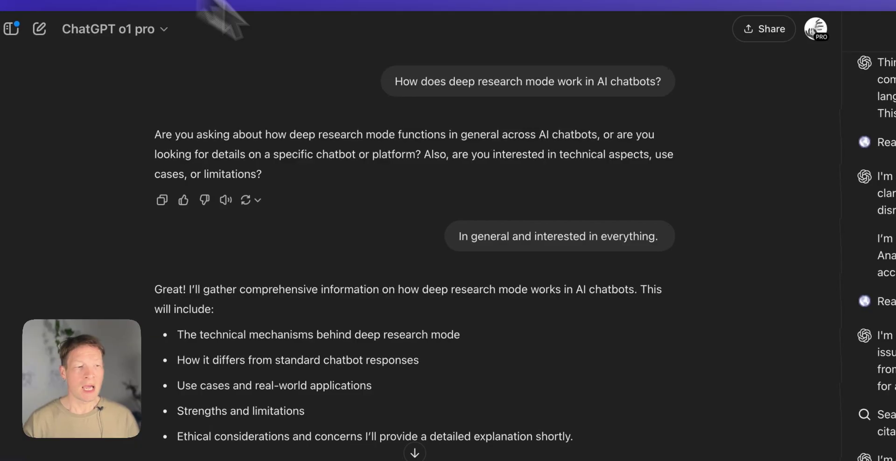
In the ChatGPT conversation, open the activity log of the completed research, look over its first searches and hide it
{"action": "scroll", "coordinate": [397, 374], "scroll_direction": "down", "scroll_amount": 5}
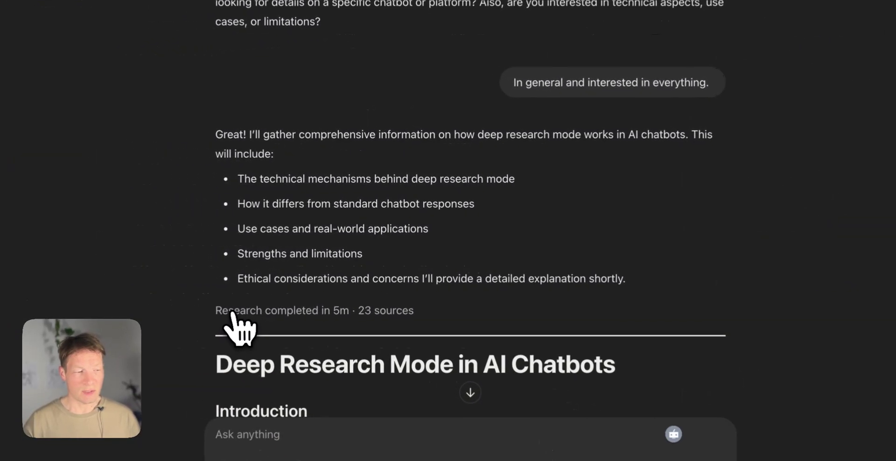
{"action": "left_click", "coordinate": [357, 327]}
{"action": "scroll", "coordinate": [808, 336], "scroll_direction": "down", "scroll_amount": 10}
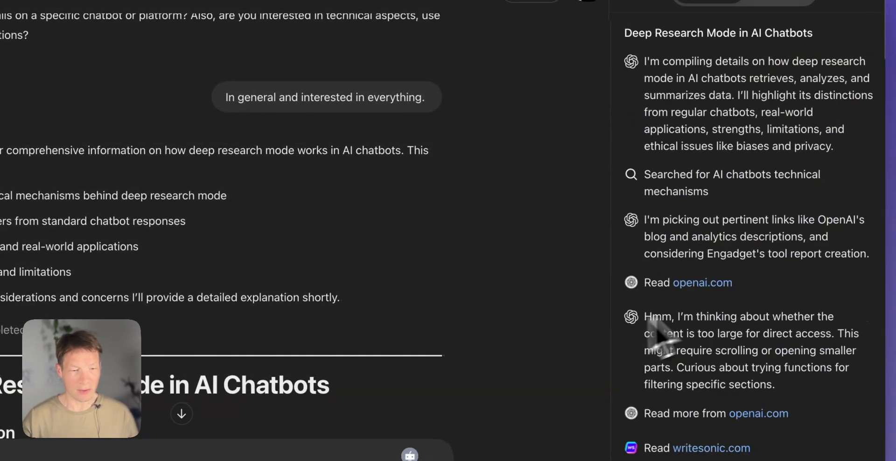
{"action": "left_click", "coordinate": [386, 369]}
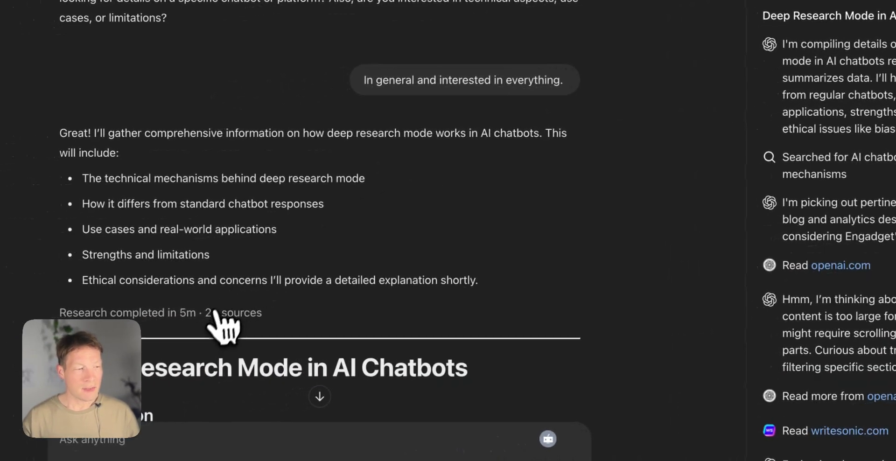
Open the InfraNodus graph of the ChatGPT report and select the [[objectivity]] and [[illusion]] nodes
{"action": "scroll", "coordinate": [611, 360], "scroll_direction": "down", "scroll_amount": 15}
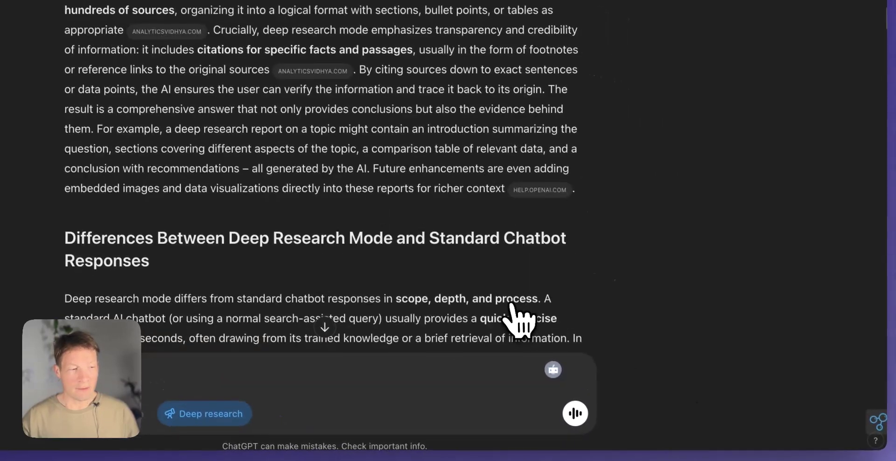
{"action": "left_click", "coordinate": [875, 421]}
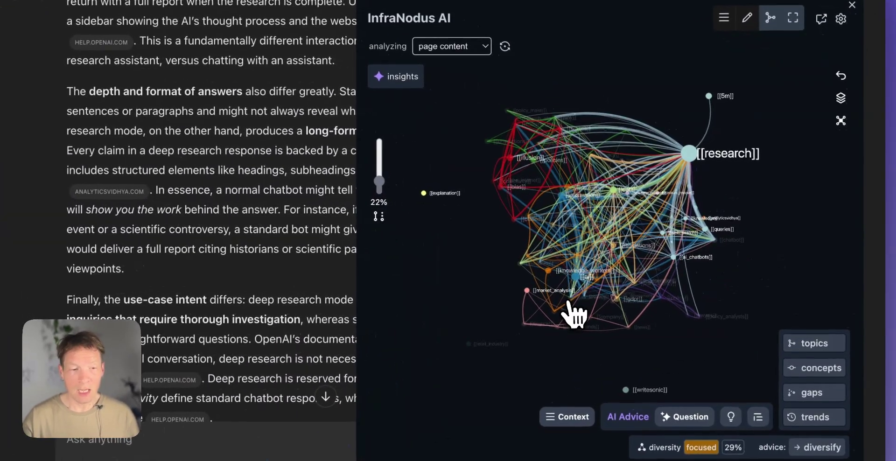
{"action": "left_click_drag", "start_coordinate": [566, 264], "coordinate": [722, 245]}
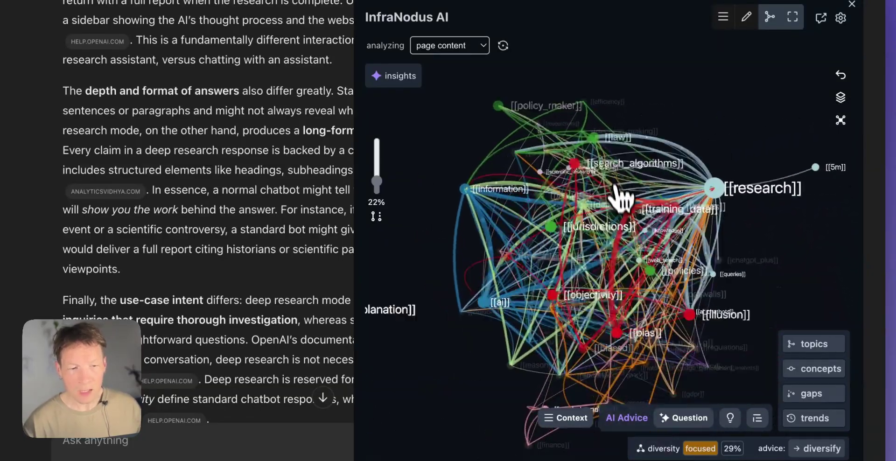
{"action": "left_click", "coordinate": [641, 214]}
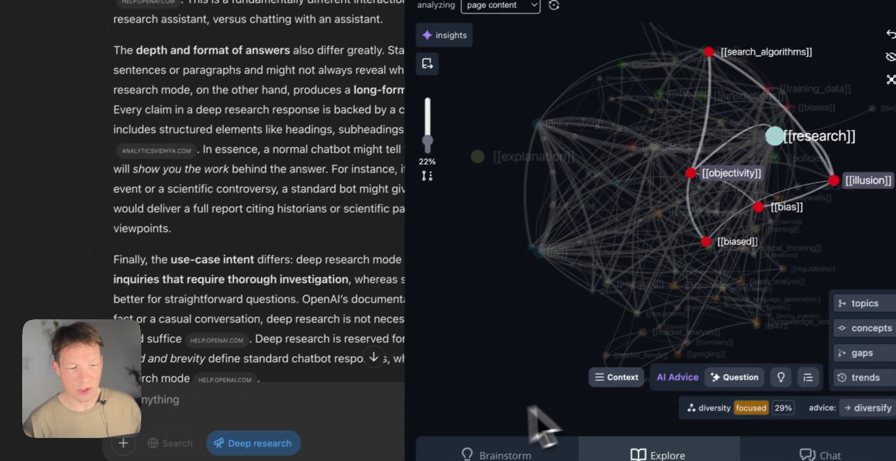
Show the context excerpt for the selected nodes and read its passage on how AI chatbots inherit biases
{"action": "left_click", "coordinate": [565, 417]}
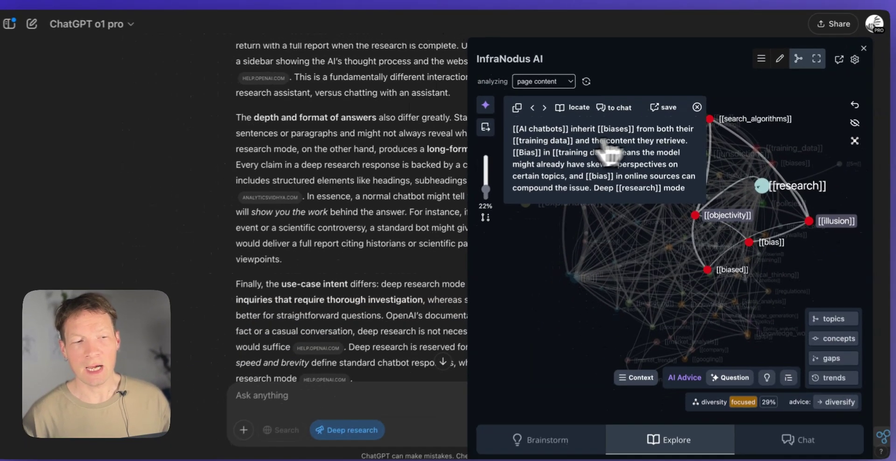
{"action": "scroll", "coordinate": [578, 182], "scroll_direction": "down", "scroll_amount": 1}
{"action": "scroll", "coordinate": [579, 183], "scroll_direction": "up", "scroll_amount": 1}
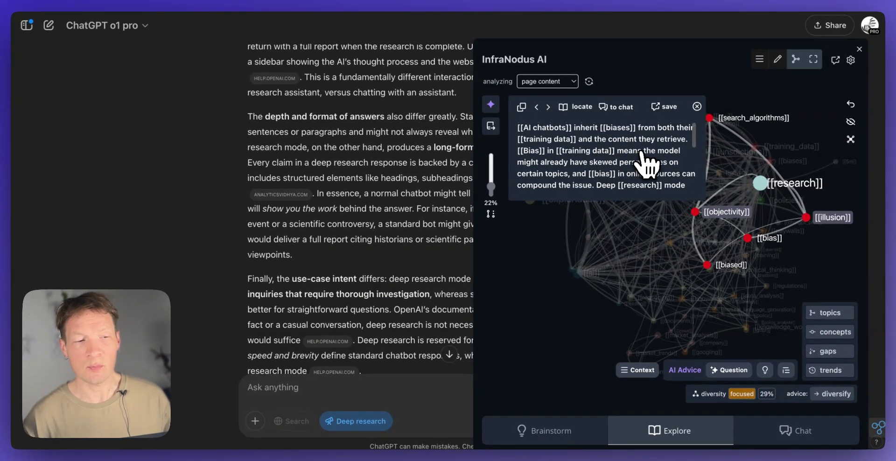
{"action": "scroll", "coordinate": [631, 177], "scroll_direction": "up", "scroll_amount": 1}
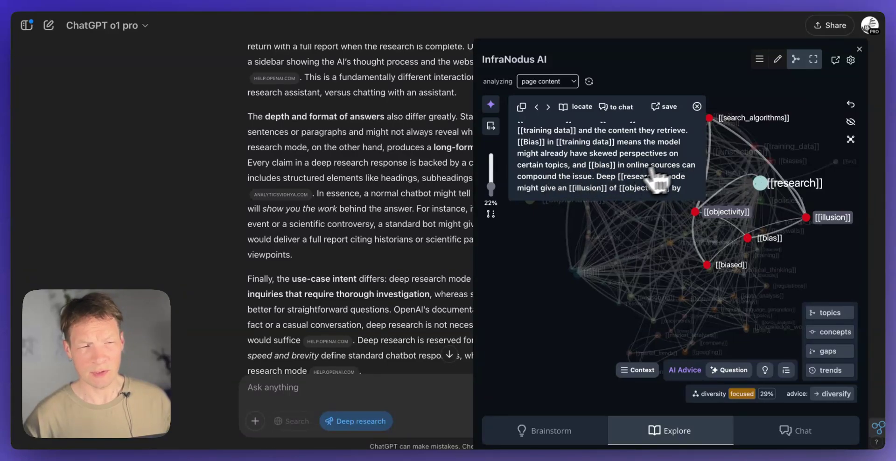
{"action": "scroll", "coordinate": [603, 180], "scroll_direction": "down", "scroll_amount": 2}
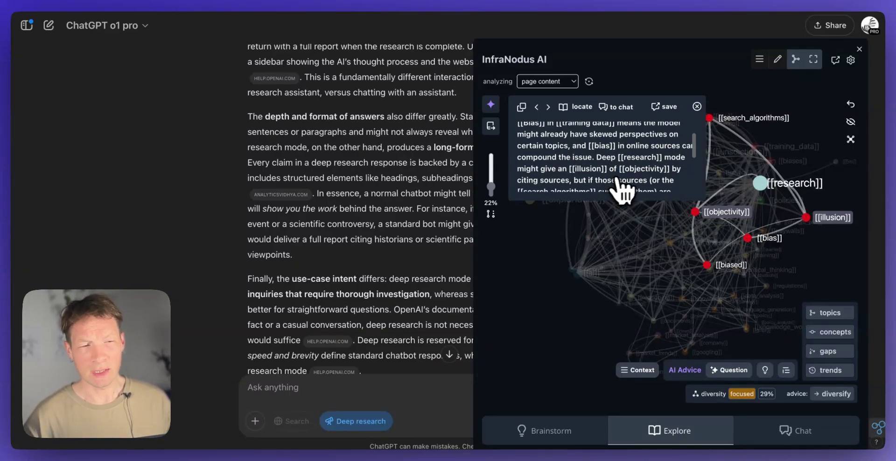
{"action": "scroll", "coordinate": [634, 180], "scroll_direction": "down", "scroll_amount": 2}
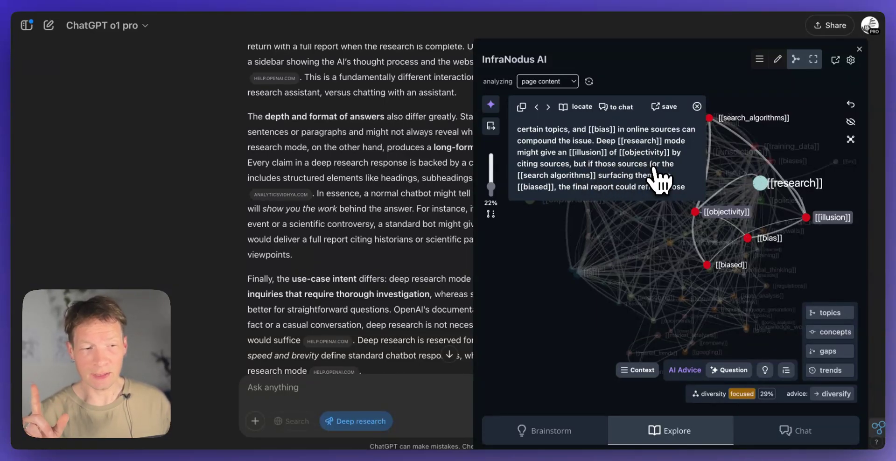
{"action": "scroll", "coordinate": [621, 185], "scroll_direction": "down", "scroll_amount": 2}
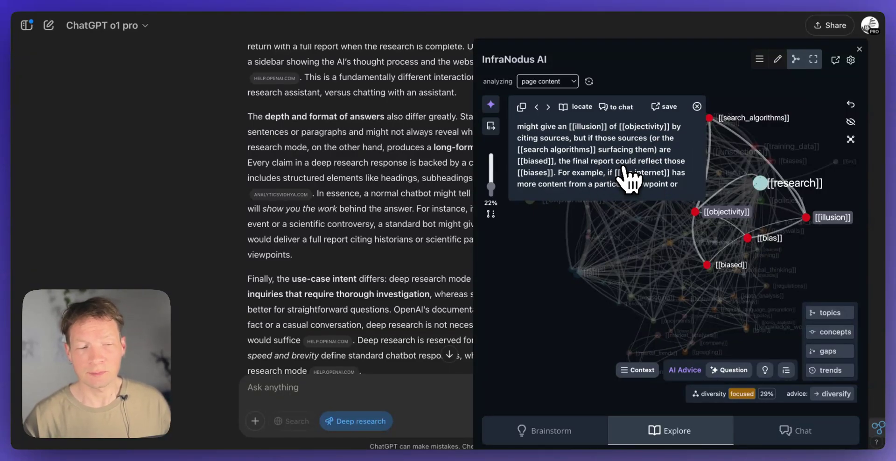
{"action": "scroll", "coordinate": [621, 184], "scroll_direction": "down", "scroll_amount": 1}
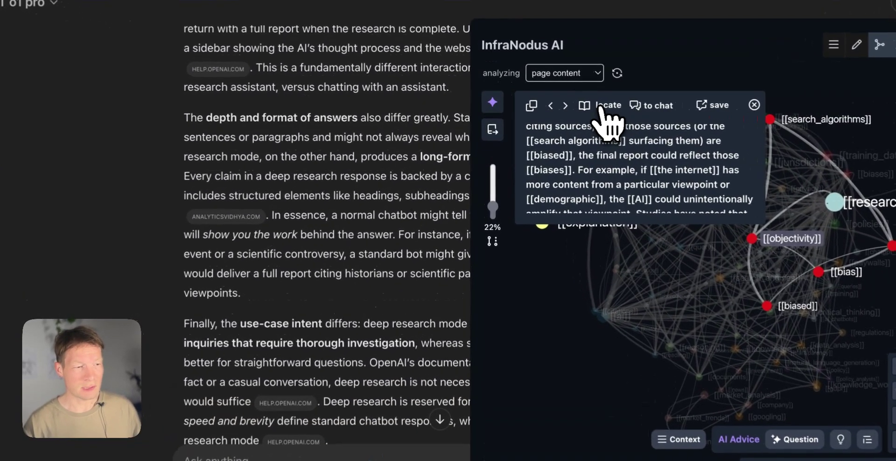
Skim the ChatGPT report beside the graph to "Strengths of Deep Research Mode", close the context excerpt and reset the node selection
{"action": "scroll", "coordinate": [395, 257], "scroll_direction": "down", "scroll_amount": 5}
{"action": "scroll", "coordinate": [372, 299], "scroll_direction": "down", "scroll_amount": 3}
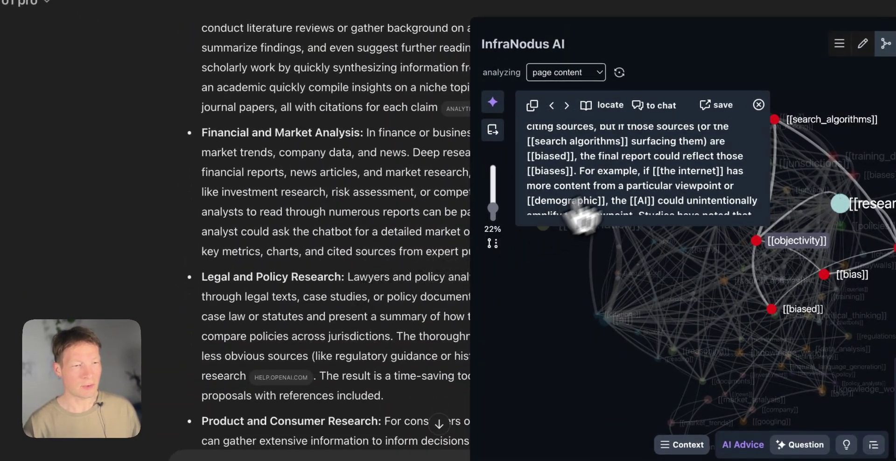
{"action": "scroll", "coordinate": [625, 189], "scroll_direction": "up", "scroll_amount": 2}
{"action": "scroll", "coordinate": [308, 194], "scroll_direction": "down", "scroll_amount": 10}
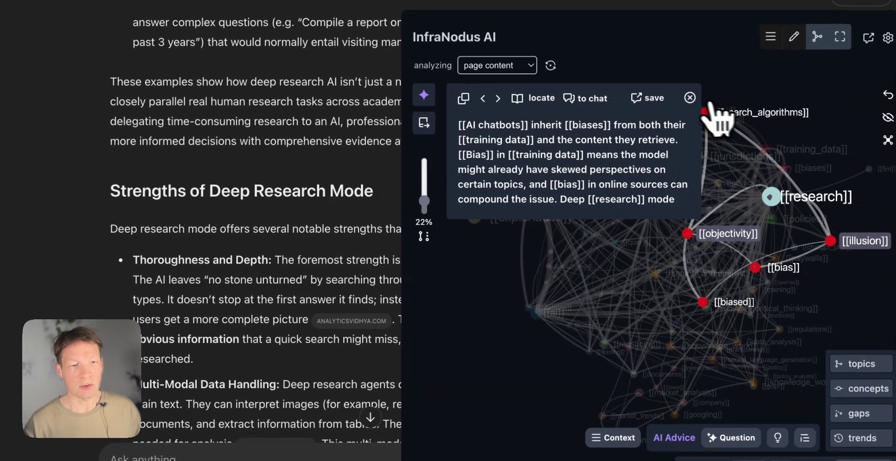
{"action": "left_click", "coordinate": [758, 105]}
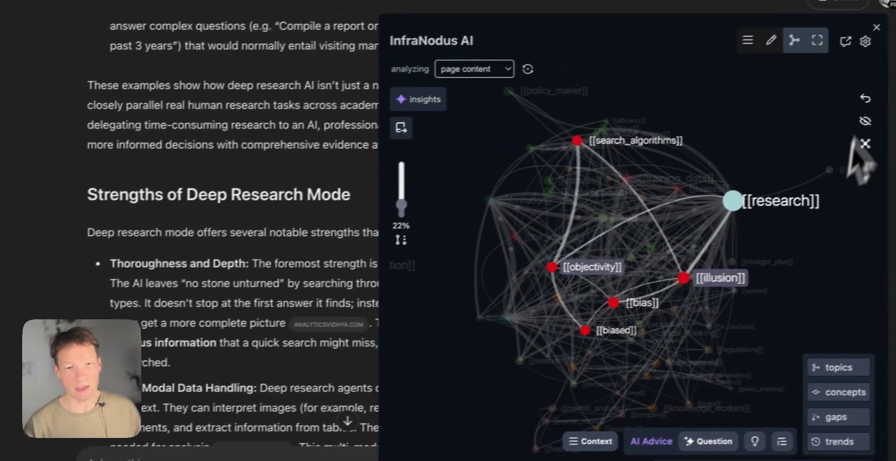
{"action": "left_click", "coordinate": [883, 93]}
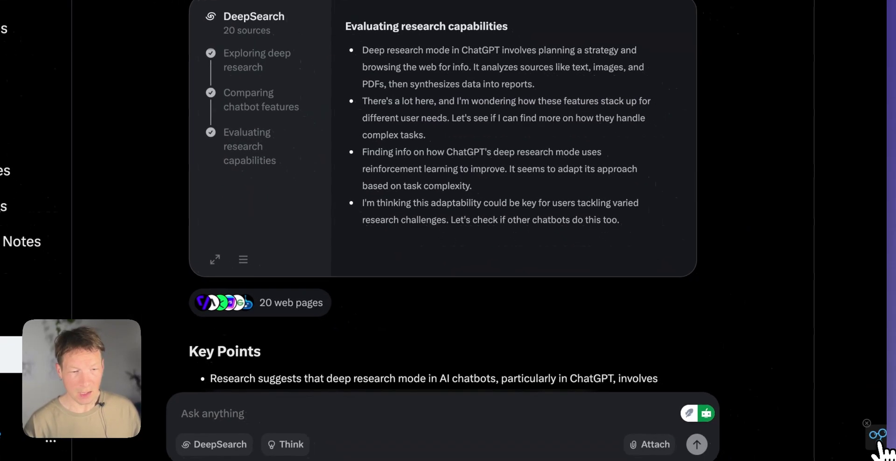
Open the InfraNodus graph of the Grok page and inspect the connections around [[research]] and [[chatgpt]] from several angles
{"action": "left_click", "coordinate": [878, 442]}
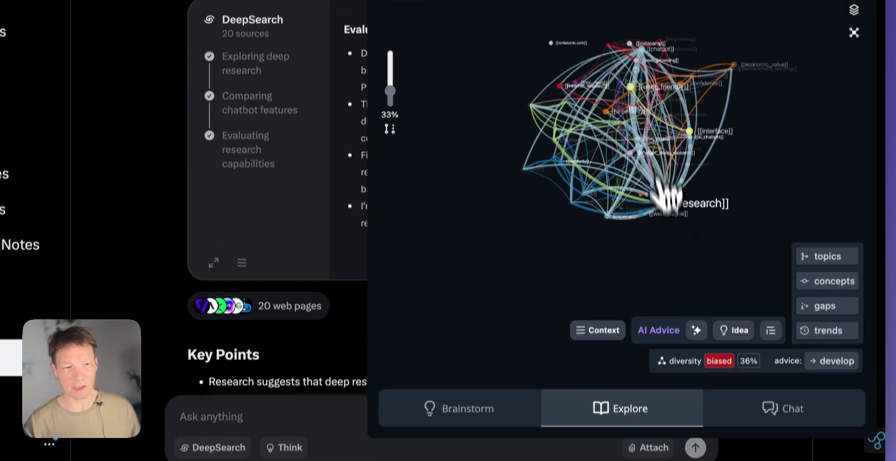
{"action": "left_click", "coordinate": [669, 208]}
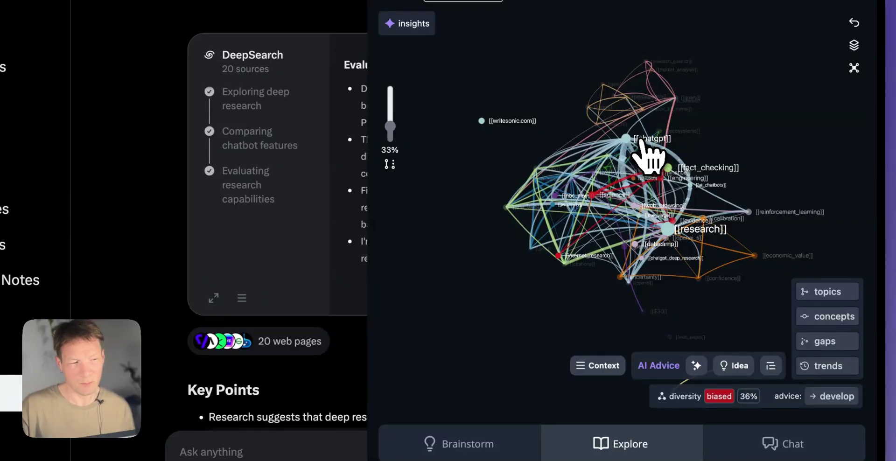
{"action": "left_click_drag", "start_coordinate": [632, 180], "coordinate": [701, 220]}
{"action": "left_click_drag", "start_coordinate": [653, 247], "coordinate": [725, 271]}
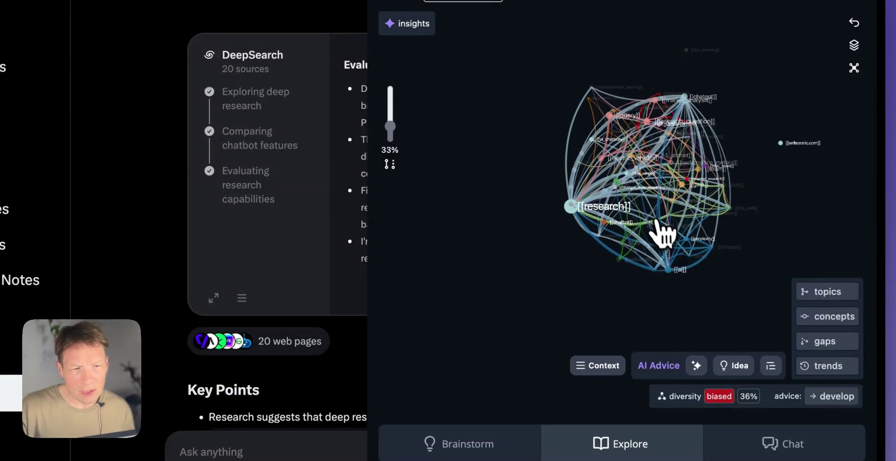
{"action": "left_click_drag", "start_coordinate": [663, 285], "coordinate": [667, 256]}
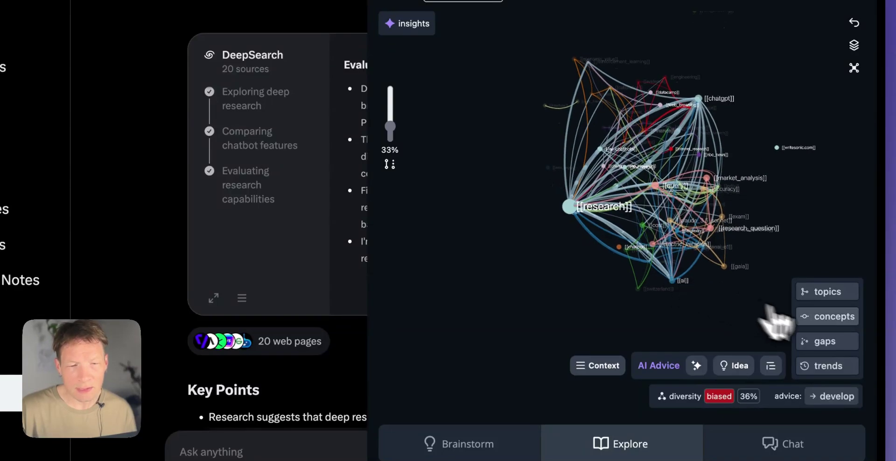
List the Grok graph's top concepts, search them for "bias" and clear the search text
{"action": "left_click", "coordinate": [824, 317]}
{"action": "left_click", "coordinate": [628, 352]}
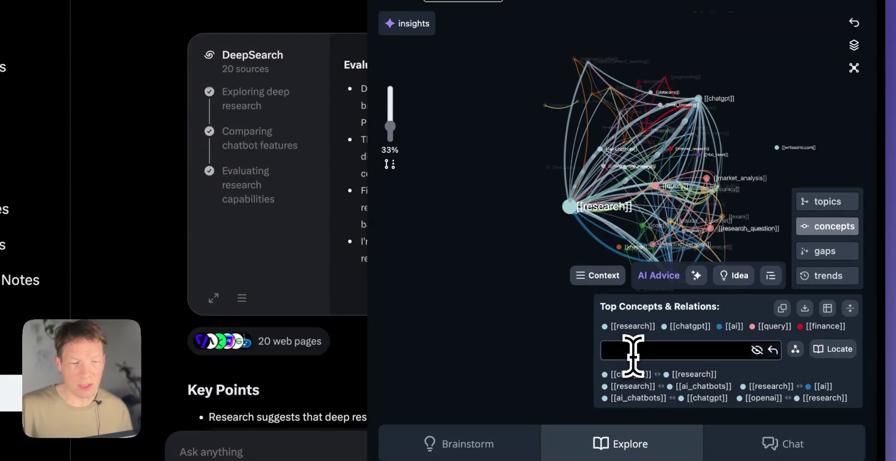
{"action": "type", "text": "bias"}
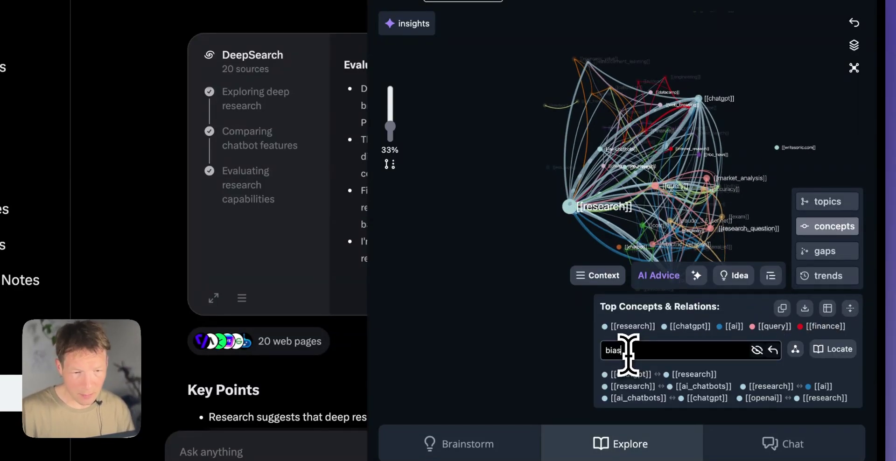
{"action": "key", "text": "BackSpace"}
{"action": "key", "text": "BackSpace"}
{"action": "key", "text": "BackSpace"}
{"action": "key", "text": "BackSpace"}
Retry the concept search in the Grok graph with "[[bia", clear it and close the concepts list
{"action": "type", "text": "[[bi"}
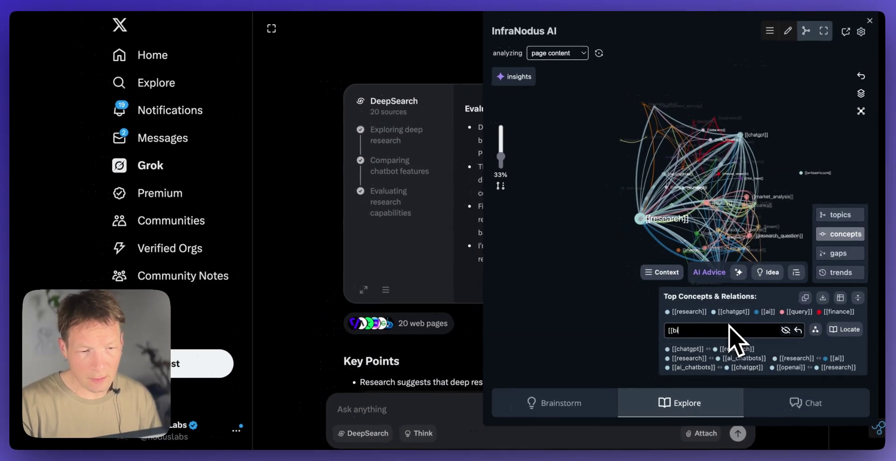
{"action": "type", "text": "a"}
{"action": "key", "text": "BackSpace"}
{"action": "key", "text": "BackSpace"}
{"action": "key", "text": "BackSpace"}
{"action": "key", "text": "BackSpace"}
{"action": "key", "text": "BackSpace"}
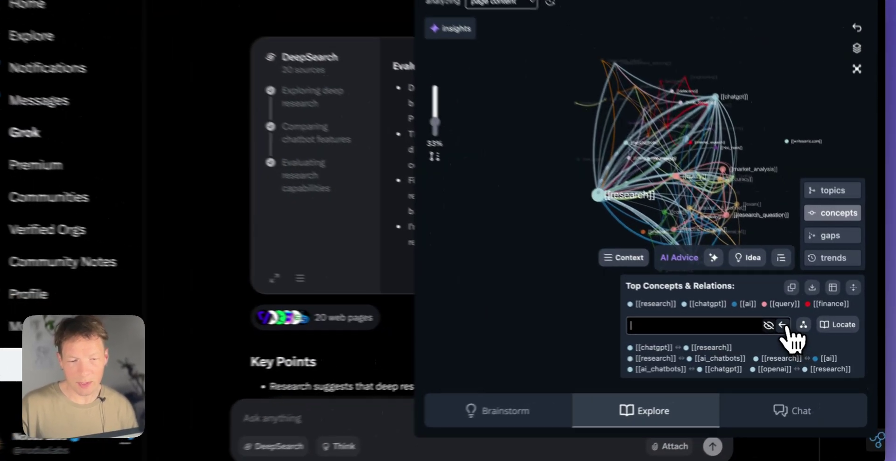
{"action": "left_click", "coordinate": [799, 329]}
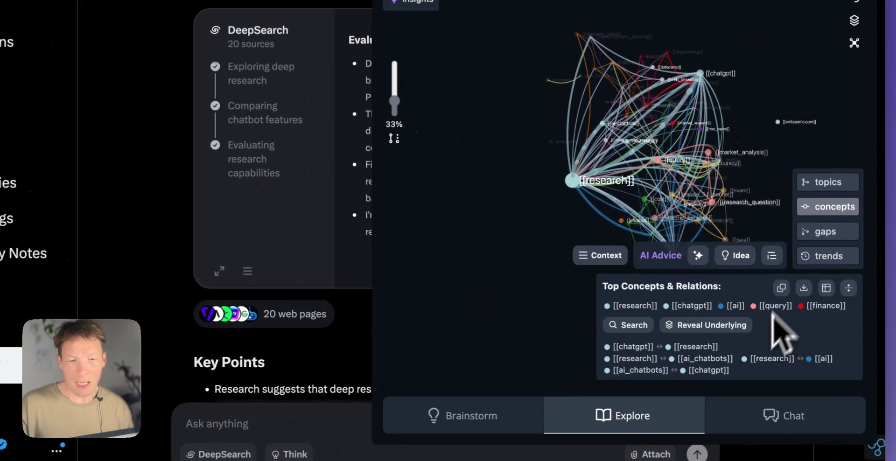
{"action": "left_click", "coordinate": [840, 207]}
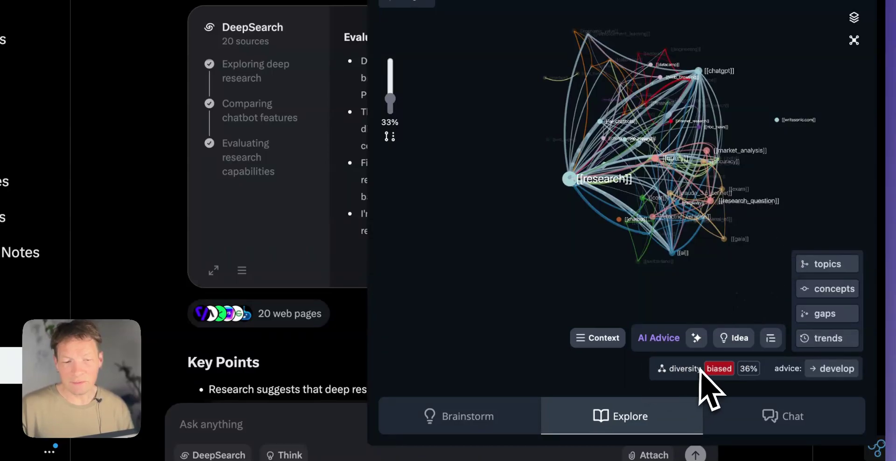
Check the Grok graph's diversity rating, list its top concepts and highlight [[ai]] and [[query]] one after the other
{"action": "mouse_move", "coordinate": [715, 374]}
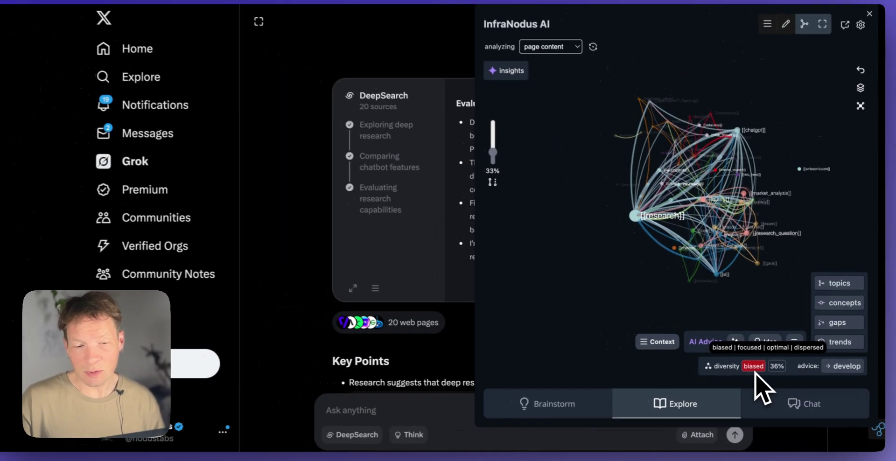
{"action": "mouse_move", "coordinate": [777, 367]}
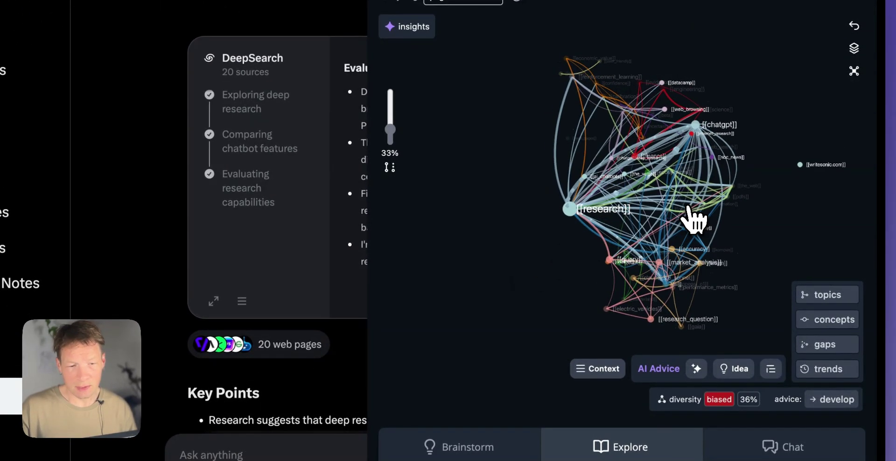
{"action": "left_click", "coordinate": [824, 319]}
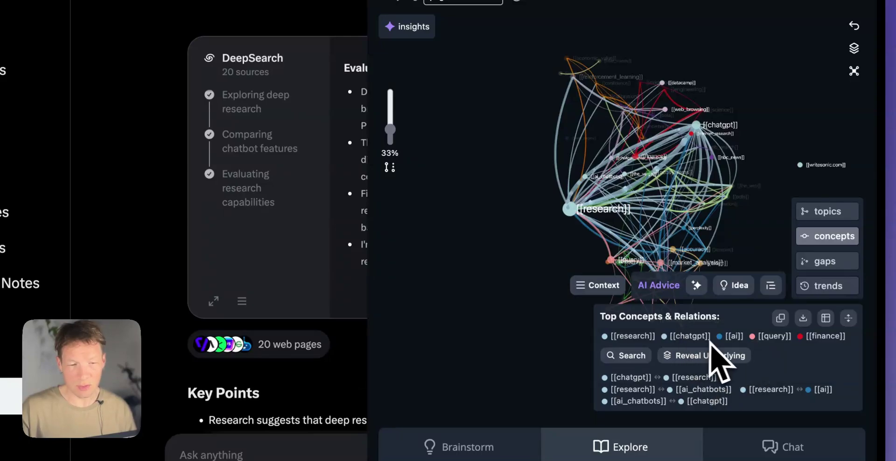
{"action": "left_click", "coordinate": [736, 339]}
{"action": "left_click", "coordinate": [737, 333]}
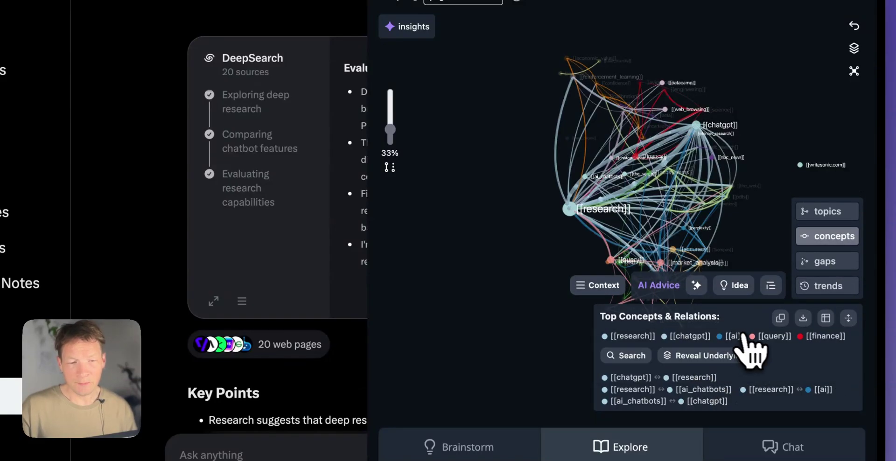
{"action": "left_click", "coordinate": [775, 337]}
{"action": "left_click", "coordinate": [775, 335]}
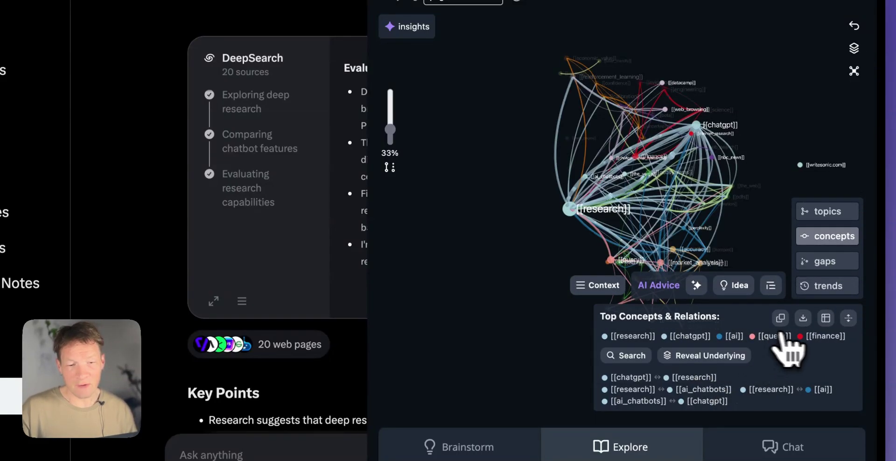
Highlight the [[finance]] concept in the Grok graph to inspect its connected nodes, and clear the selection
{"action": "left_click", "coordinate": [828, 333]}
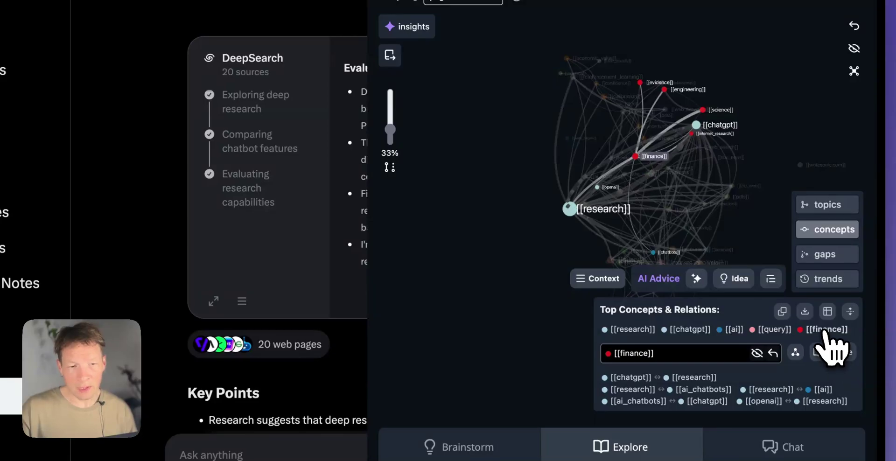
{"action": "left_click_drag", "start_coordinate": [697, 125], "coordinate": [680, 155]}
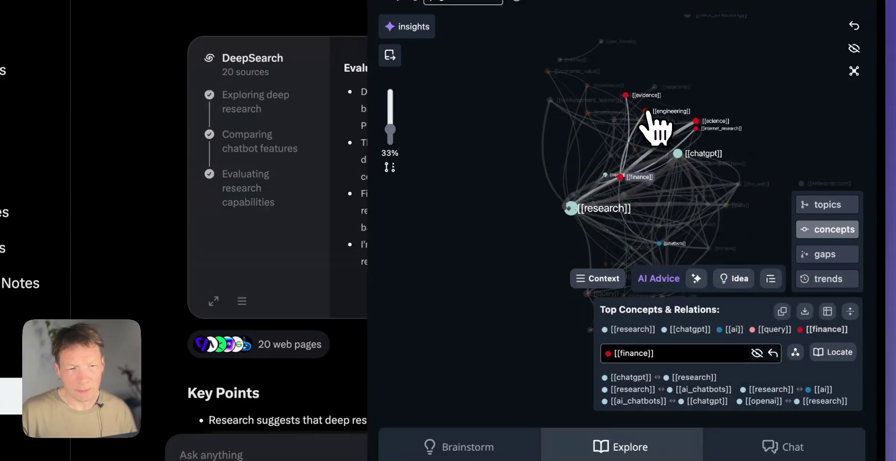
{"action": "left_click", "coordinate": [649, 113]}
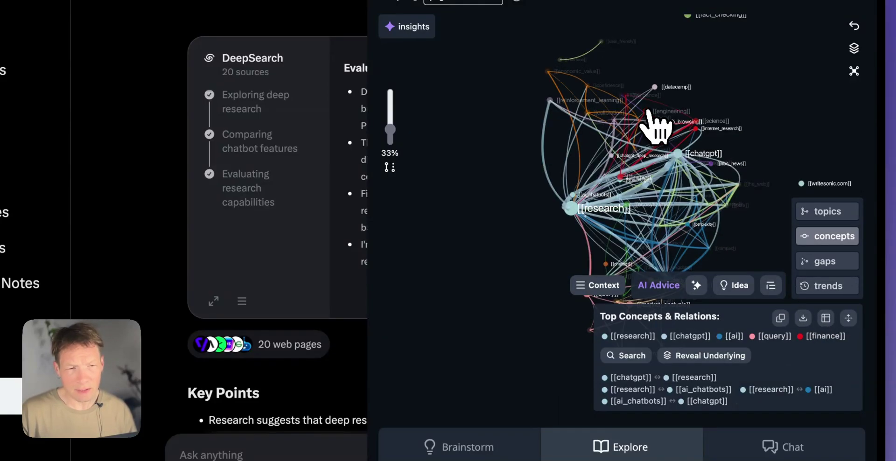
Reveal the concepts connected to [[finance]], read the context excerpt for the selection, close it and reset the graph
{"action": "left_click", "coordinate": [824, 336]}
{"action": "left_click", "coordinate": [796, 353]}
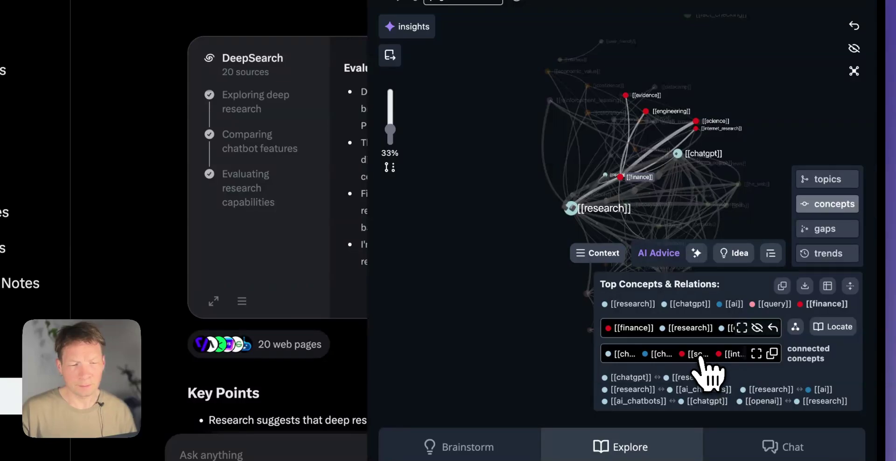
{"action": "mouse_move", "coordinate": [740, 331]}
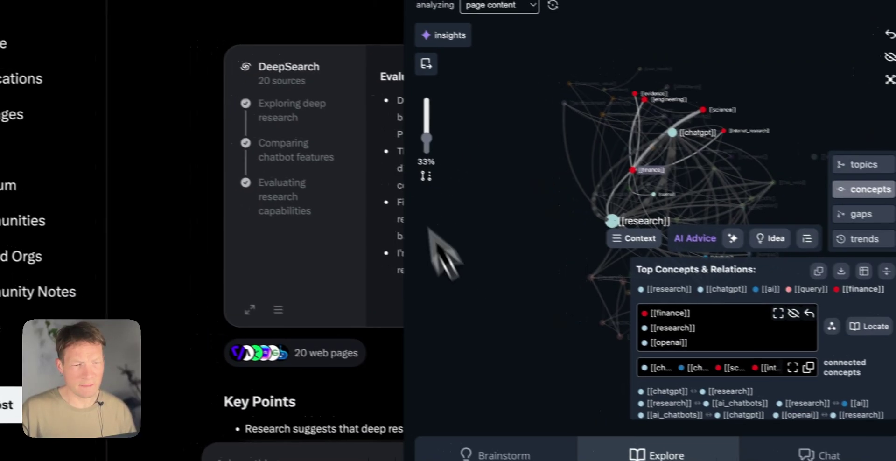
{"action": "left_click", "coordinate": [644, 239]}
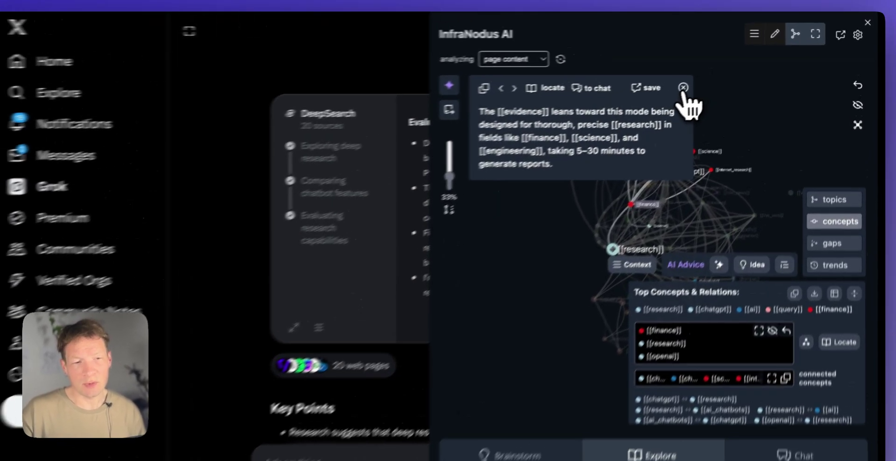
{"action": "left_click", "coordinate": [707, 79]}
{"action": "left_click", "coordinate": [857, 96]}
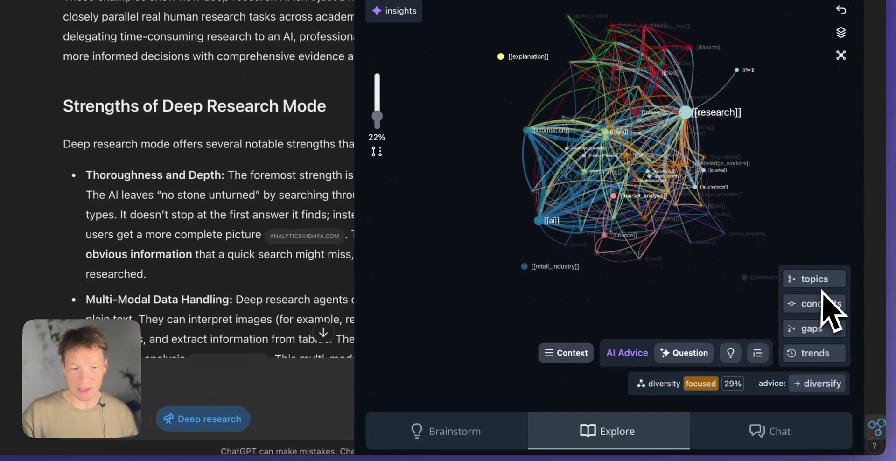
Show the main topics of the Grok graph and skim the Grok report beside it around "Functionality and Process"
{"action": "left_click", "coordinate": [830, 344]}
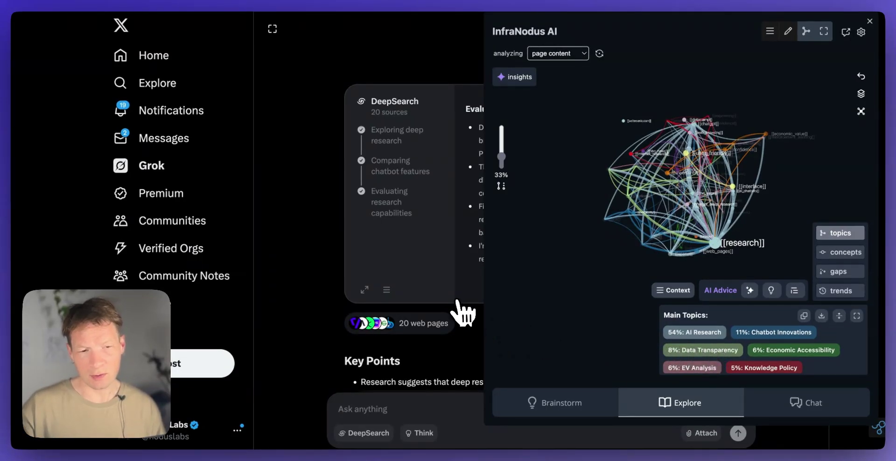
{"action": "scroll", "coordinate": [462, 313], "scroll_direction": "down", "scroll_amount": 2}
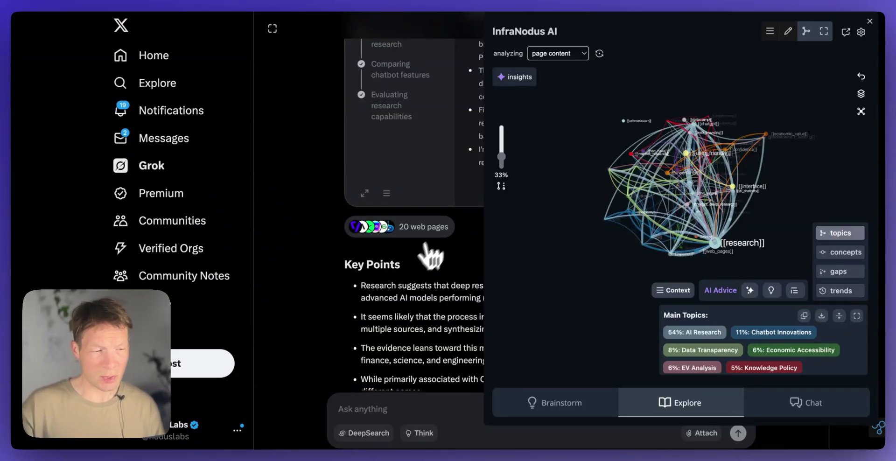
{"action": "scroll", "coordinate": [434, 254], "scroll_direction": "down", "scroll_amount": 20}
{"action": "scroll", "coordinate": [401, 284], "scroll_direction": "down", "scroll_amount": 8}
{"action": "scroll", "coordinate": [401, 285], "scroll_direction": "up", "scroll_amount": 15}
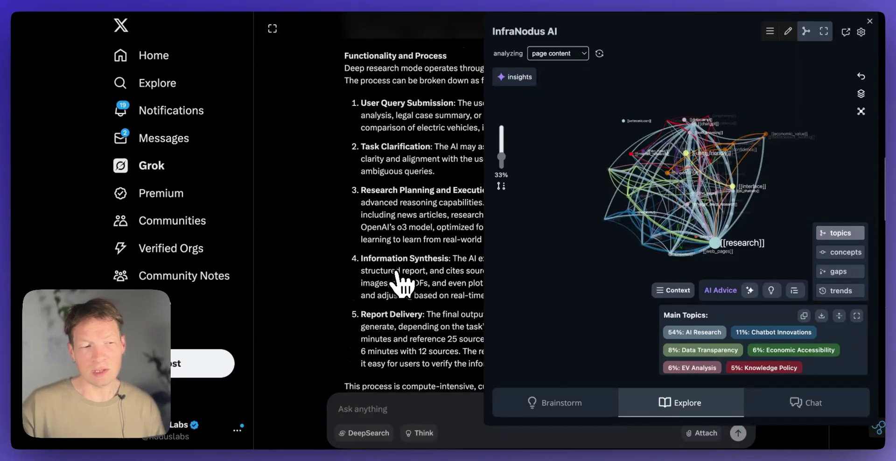
{"action": "scroll", "coordinate": [402, 284], "scroll_direction": "up", "scroll_amount": 1}
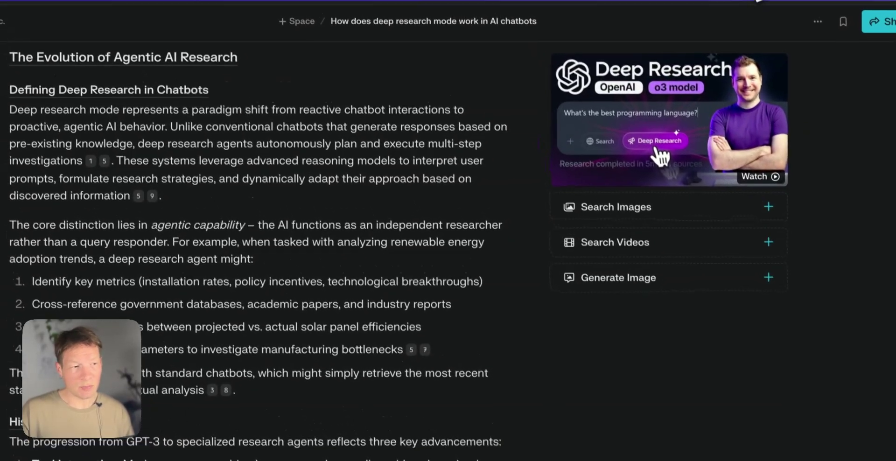
Return to the start of the Perplexity report, view its InfraNodus graph and close the concepts list
{"action": "scroll", "coordinate": [360, 280], "scroll_direction": "up", "scroll_amount": 10}
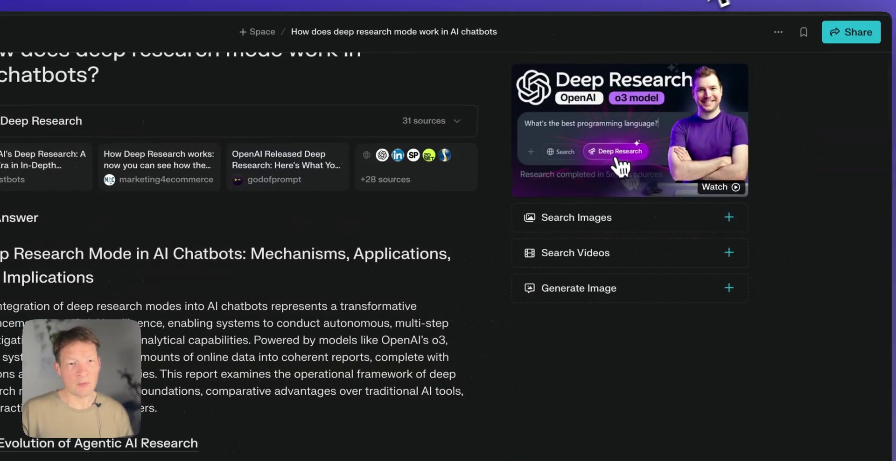
{"action": "left_click", "coordinate": [701, 2]}
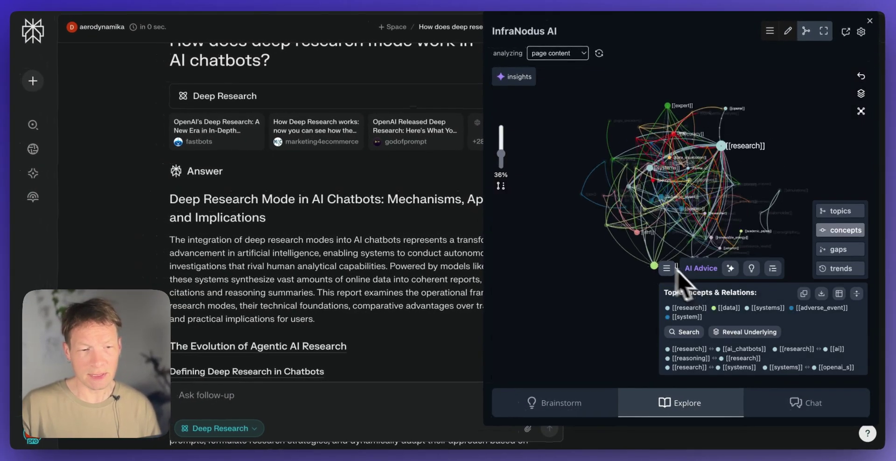
{"action": "left_click", "coordinate": [668, 268]}
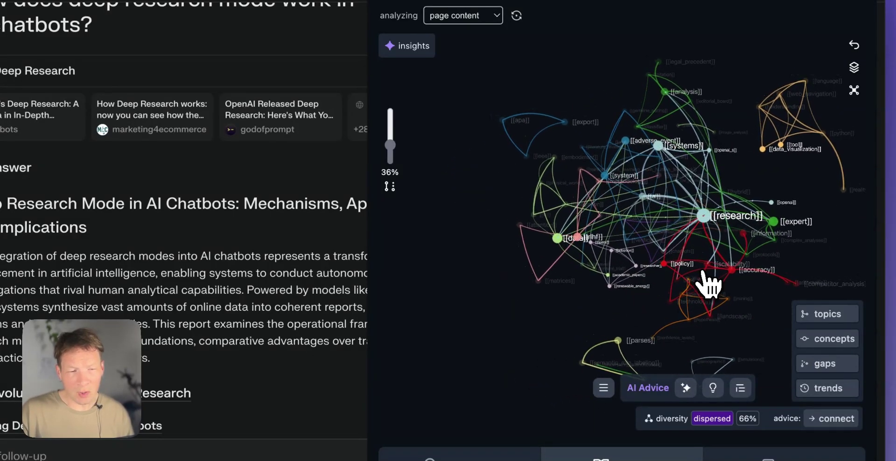
Examine the structure of the Perplexity graph by highlighting the connections of the [[policy]] and [[adoption]] nodes
{"action": "left_click", "coordinate": [683, 267]}
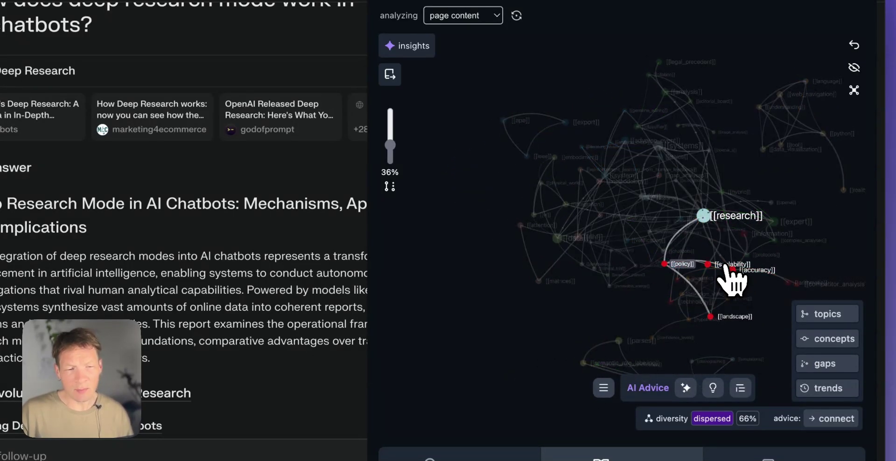
{"action": "left_click", "coordinate": [698, 267]}
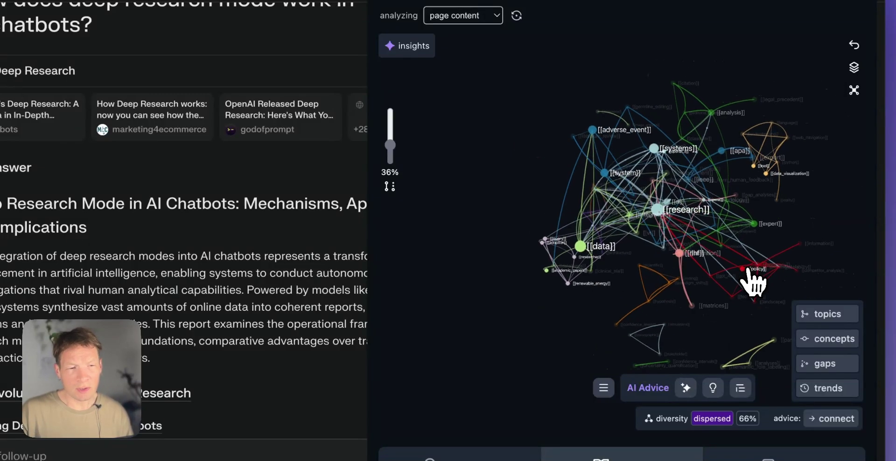
{"action": "left_click", "coordinate": [614, 132]}
{"action": "left_click", "coordinate": [614, 133]}
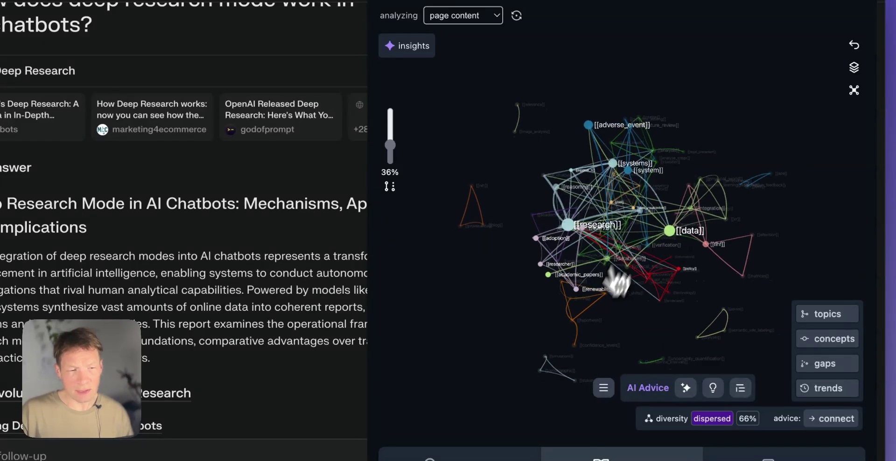
{"action": "left_click", "coordinate": [543, 265]}
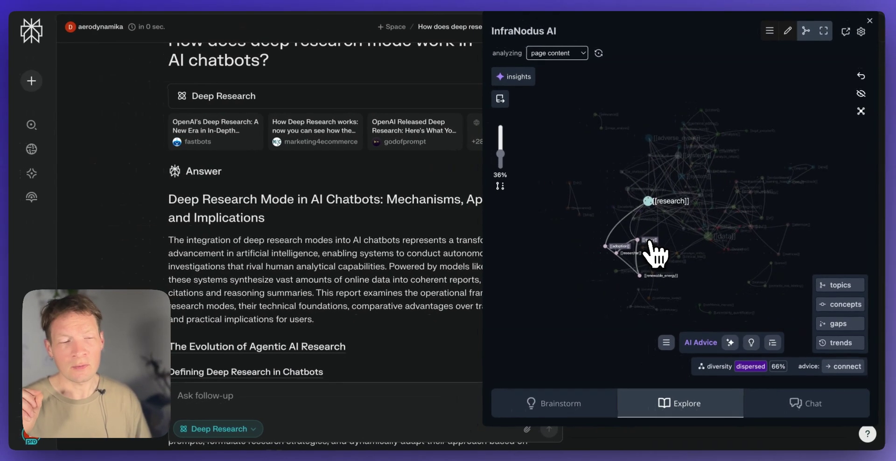
{"action": "left_click", "coordinate": [592, 220]}
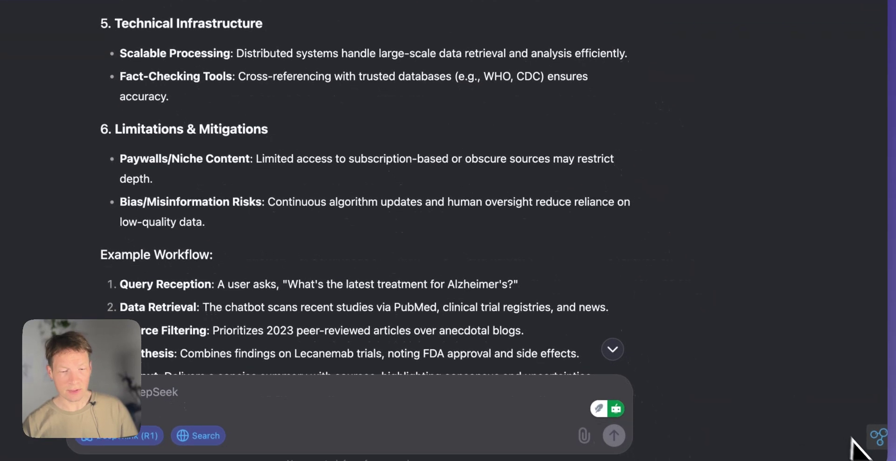
Open the enlarged InfraNodus graph of the DeepSeek chat and skim its reasoning log and answer down to "Key Takeaway"
{"action": "left_click", "coordinate": [877, 434]}
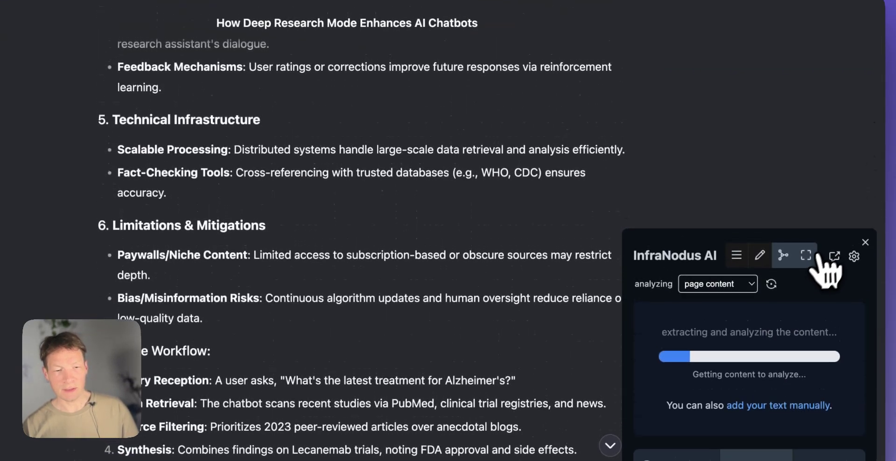
{"action": "left_click", "coordinate": [807, 32]}
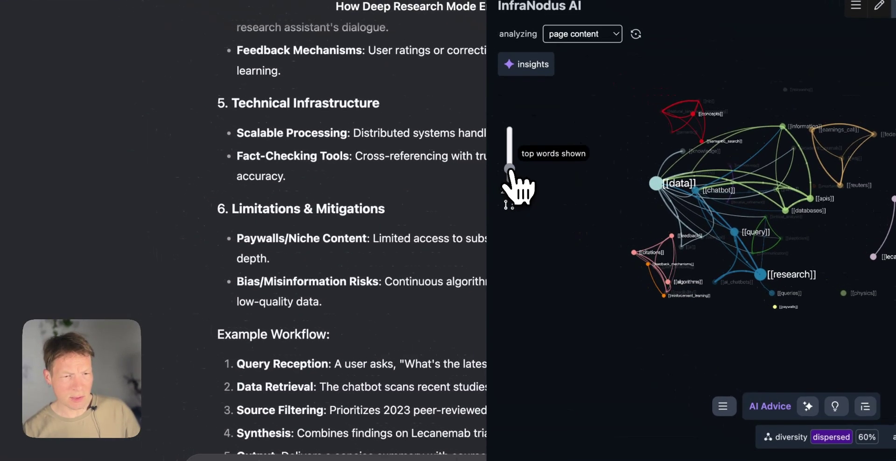
{"action": "scroll", "coordinate": [352, 190], "scroll_direction": "up", "scroll_amount": 8}
{"action": "scroll", "coordinate": [386, 214], "scroll_direction": "up", "scroll_amount": 15}
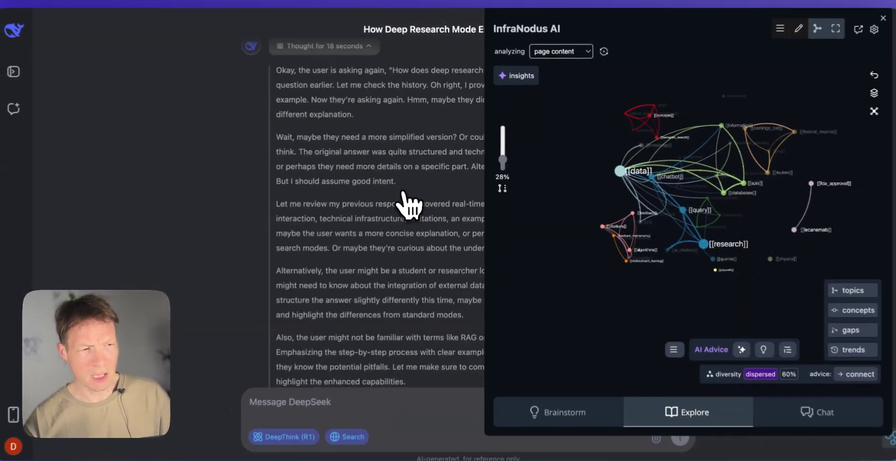
{"action": "scroll", "coordinate": [409, 204], "scroll_direction": "down", "scroll_amount": 20}
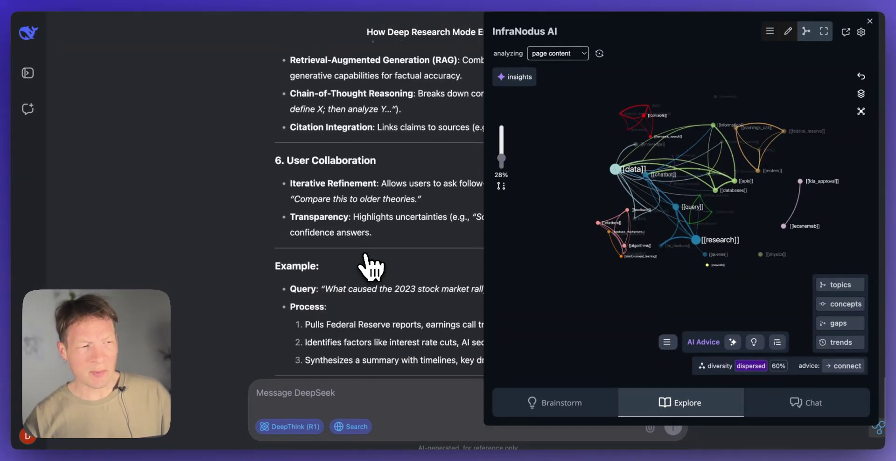
{"action": "scroll", "coordinate": [367, 262], "scroll_direction": "down", "scroll_amount": 5}
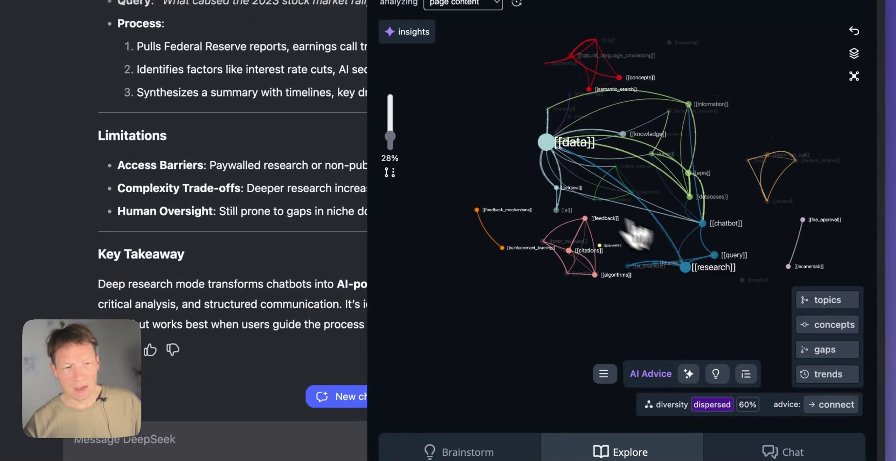
Examine the link between [[data]] and [[knowledge]] in the DeepSeek graph through its source statement and AI summary, and close the summary
{"action": "left_click", "coordinate": [574, 148]}
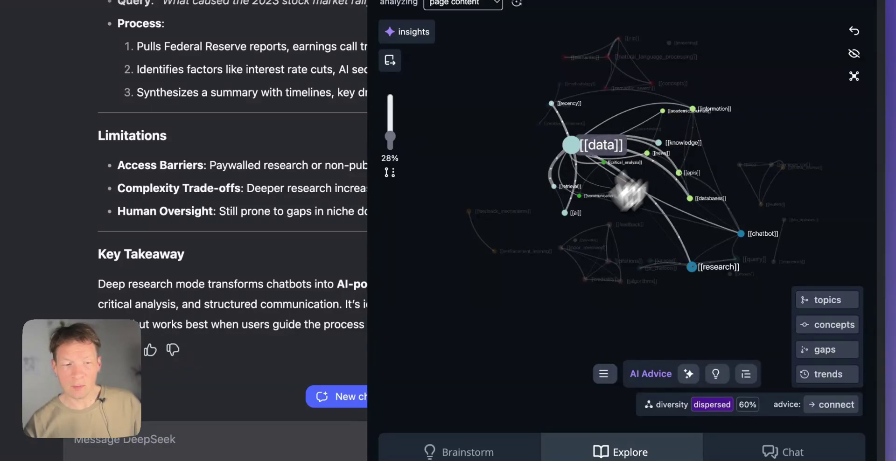
{"action": "left_click", "coordinate": [659, 143]}
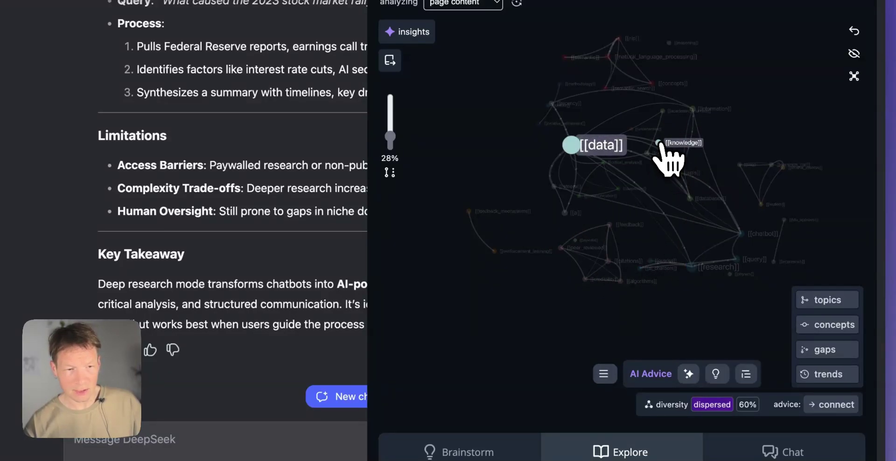
{"action": "left_click", "coordinate": [604, 373]}
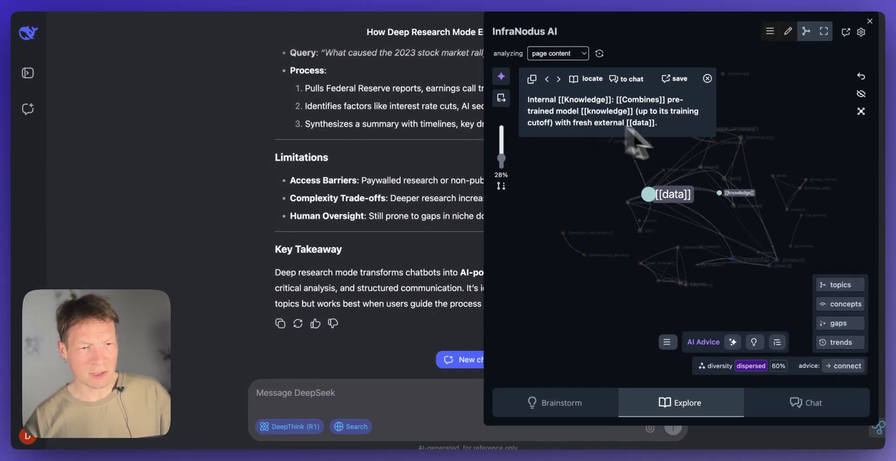
{"action": "left_click", "coordinate": [777, 349]}
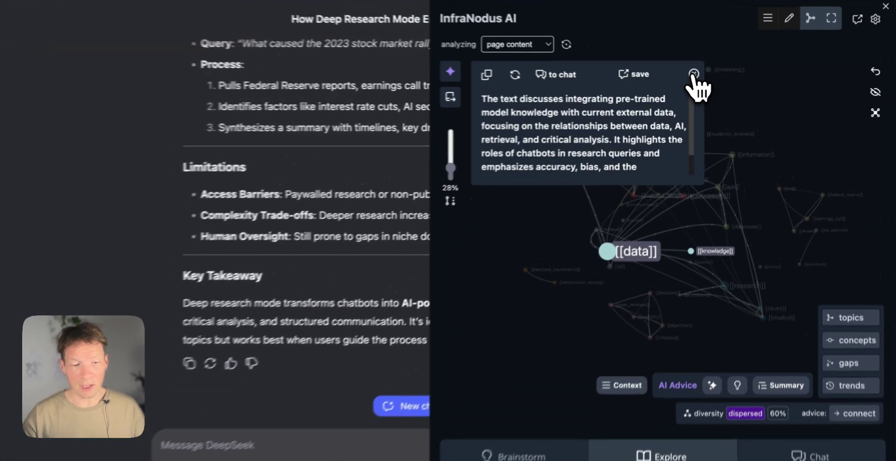
{"action": "left_click", "coordinate": [694, 75]}
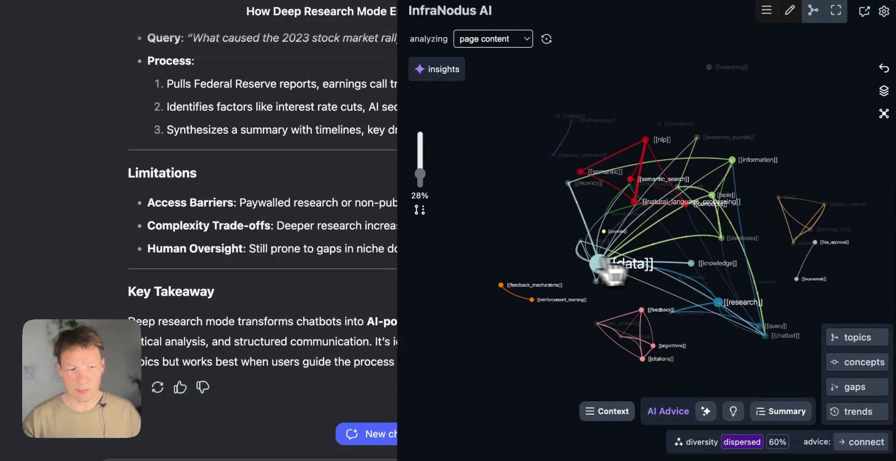
Return to the "Enhanced Query Analysis" part of the DeepSeek answer and highlight the connections of the [[nlp]] node, clearing the selection when done
{"action": "scroll", "coordinate": [376, 257], "scroll_direction": "up", "scroll_amount": 10}
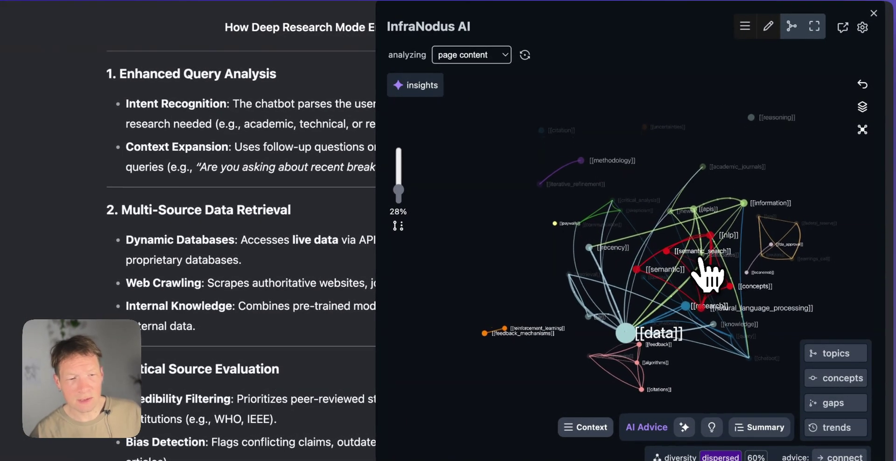
{"action": "left_click", "coordinate": [731, 236]}
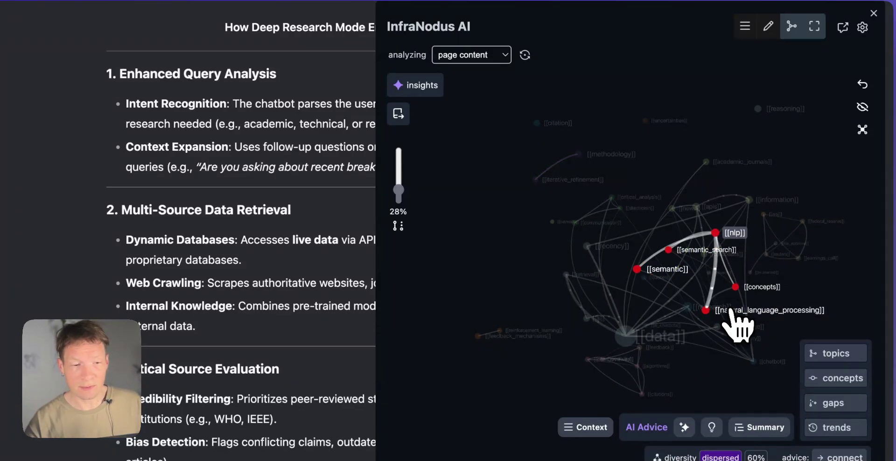
{"action": "left_click", "coordinate": [732, 242]}
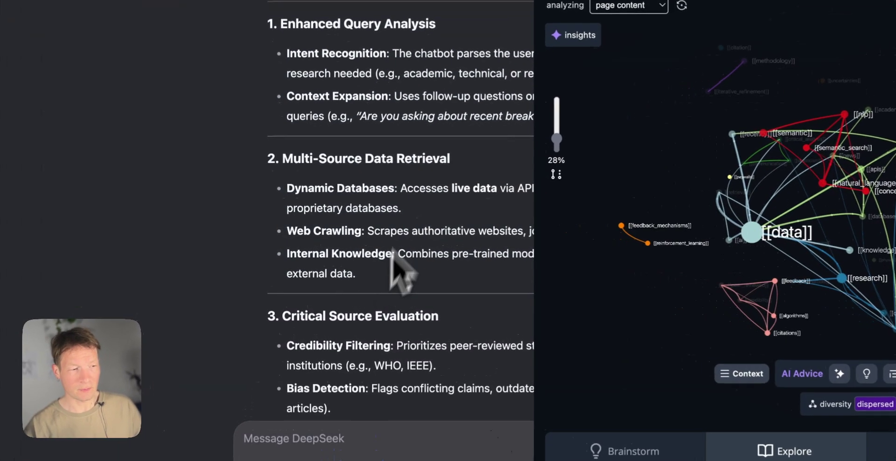
Skim the DeepSeek reasoning log and its answer through "Advanced Techniques" and "User Collaboration"
{"action": "scroll", "coordinate": [393, 194], "scroll_direction": "down", "scroll_amount": 5}
{"action": "scroll", "coordinate": [415, 173], "scroll_direction": "up", "scroll_amount": 15}
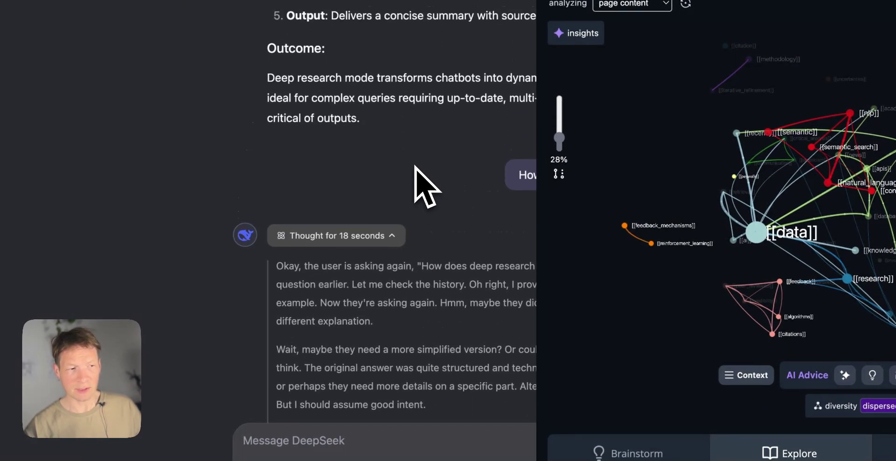
{"action": "scroll", "coordinate": [416, 172], "scroll_direction": "down", "scroll_amount": 20}
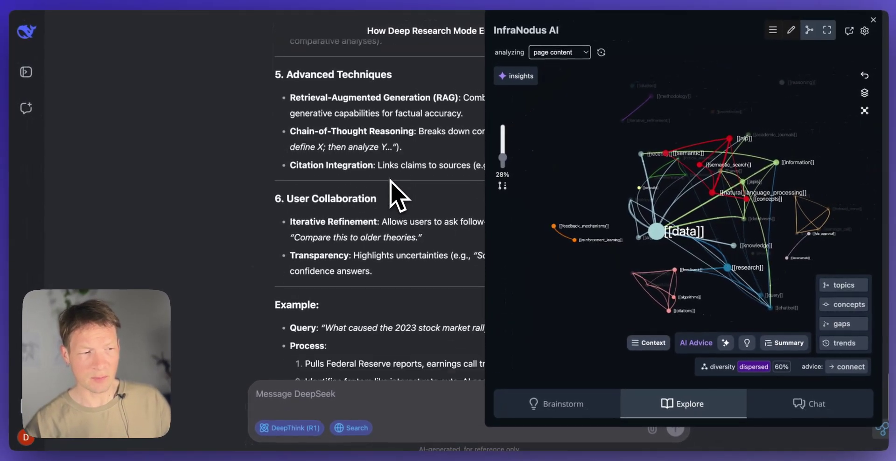
{"action": "scroll", "coordinate": [390, 181], "scroll_direction": "down", "scroll_amount": 3}
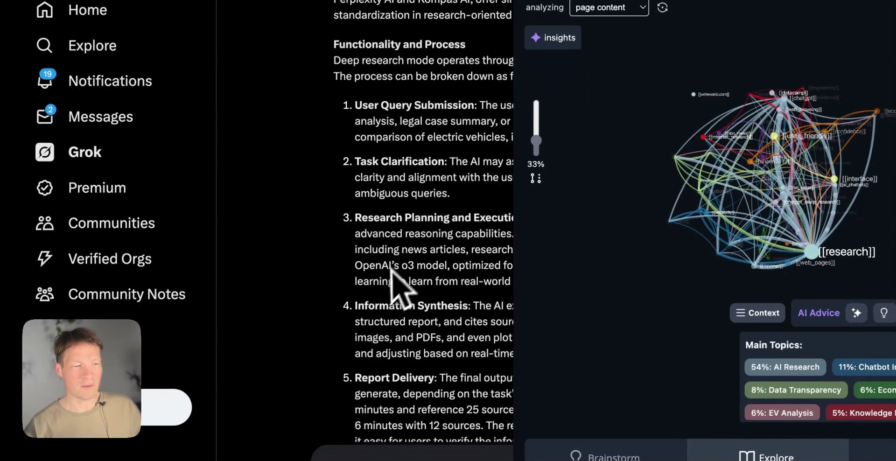
Switch to the Grok report and skim it between "Overview" and "Functionality and Process"
{"action": "scroll", "coordinate": [392, 290], "scroll_direction": "down", "scroll_amount": 8}
{"action": "scroll", "coordinate": [390, 270], "scroll_direction": "up", "scroll_amount": 2}
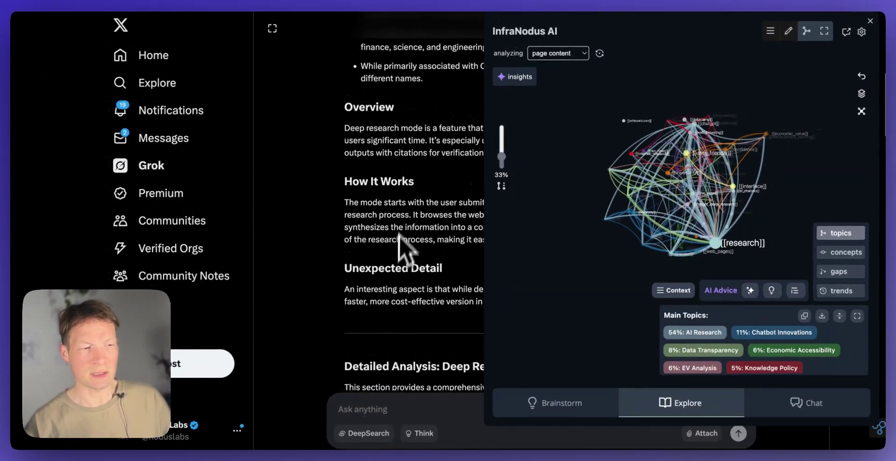
{"action": "scroll", "coordinate": [396, 265], "scroll_direction": "down", "scroll_amount": 10}
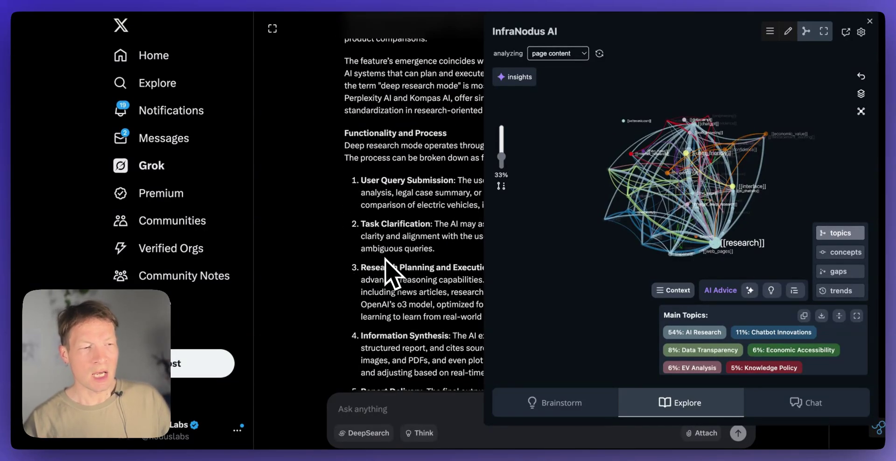
{"action": "scroll", "coordinate": [397, 265], "scroll_direction": "up", "scroll_amount": 10}
{"action": "scroll", "coordinate": [386, 262], "scroll_direction": "down", "scroll_amount": 2}
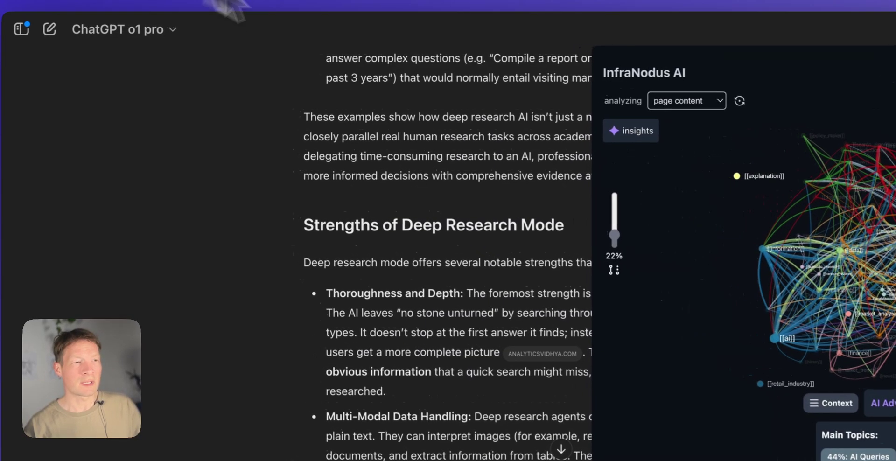
Skim the ChatGPT report around "Strengths of Deep Research Mode" and compare it with the start of the Perplexity report
{"action": "scroll", "coordinate": [383, 276], "scroll_direction": "down", "scroll_amount": 10}
{"action": "scroll", "coordinate": [379, 278], "scroll_direction": "up", "scroll_amount": 20}
{"action": "scroll", "coordinate": [343, 299], "scroll_direction": "up", "scroll_amount": 2}
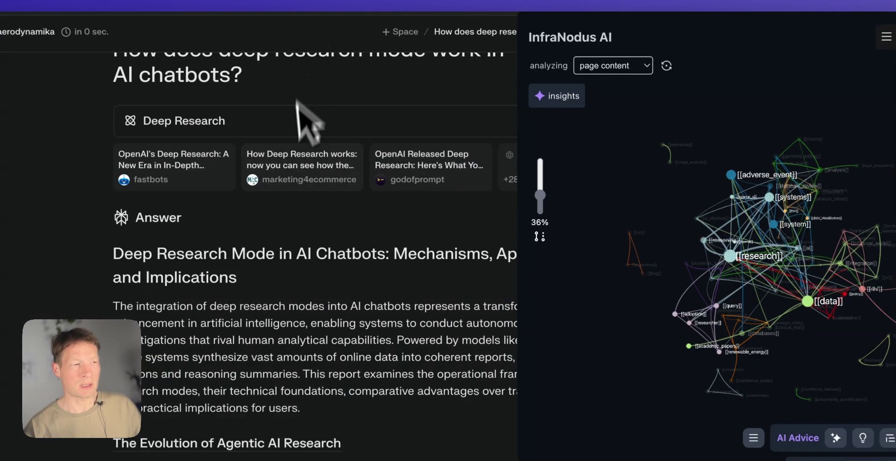
{"action": "mouse_move", "coordinate": [300, 161]}
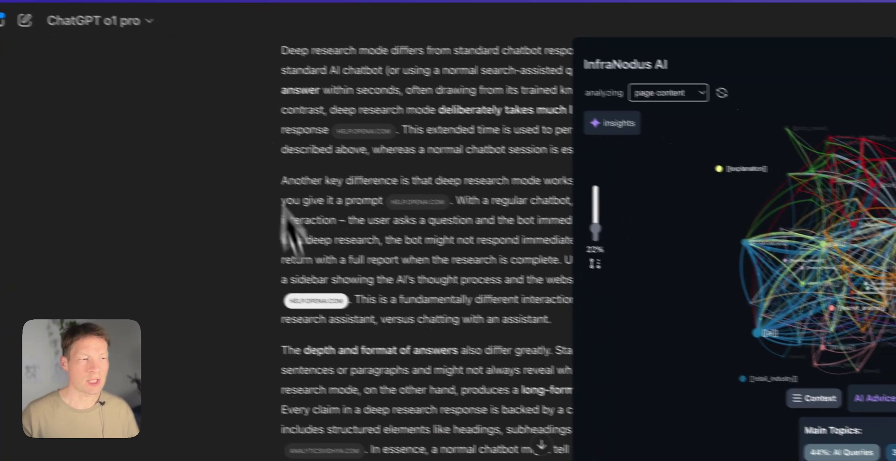
{"action": "mouse_move", "coordinate": [315, 308]}
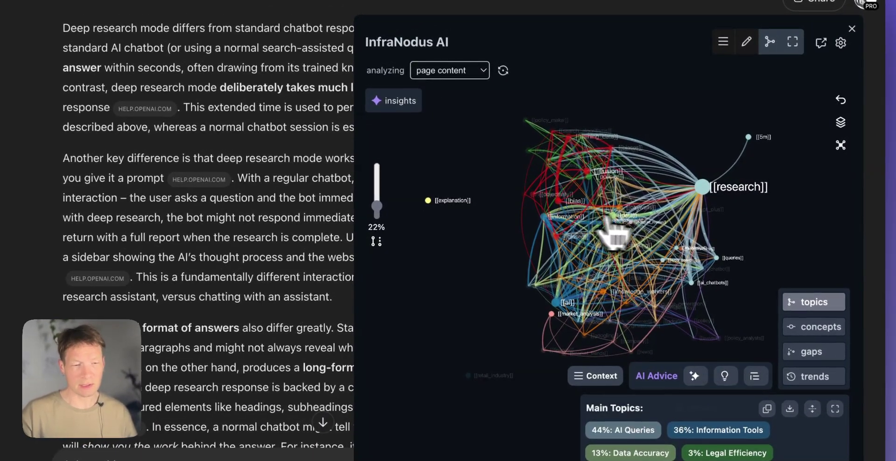
Hide the dominant [[research]], [[information]] and [[ai]] nodes from the ChatGPT graph
{"action": "left_click", "coordinate": [703, 187]}
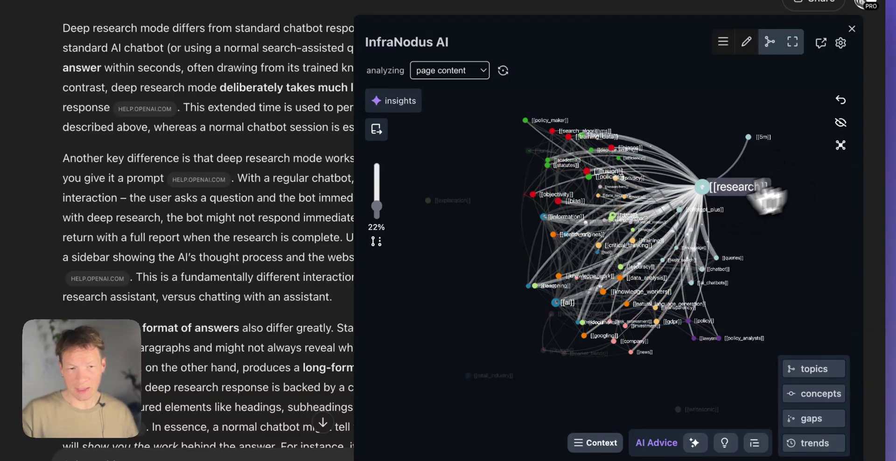
{"action": "left_click", "coordinate": [840, 123]}
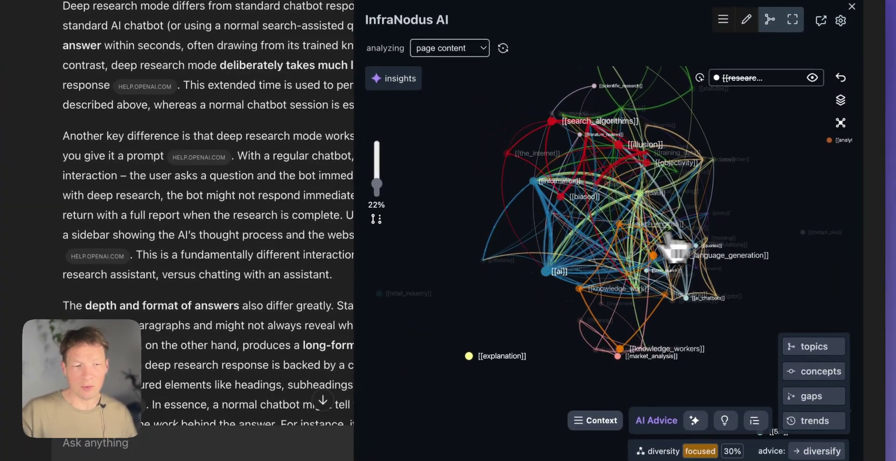
{"action": "left_click", "coordinate": [545, 176]}
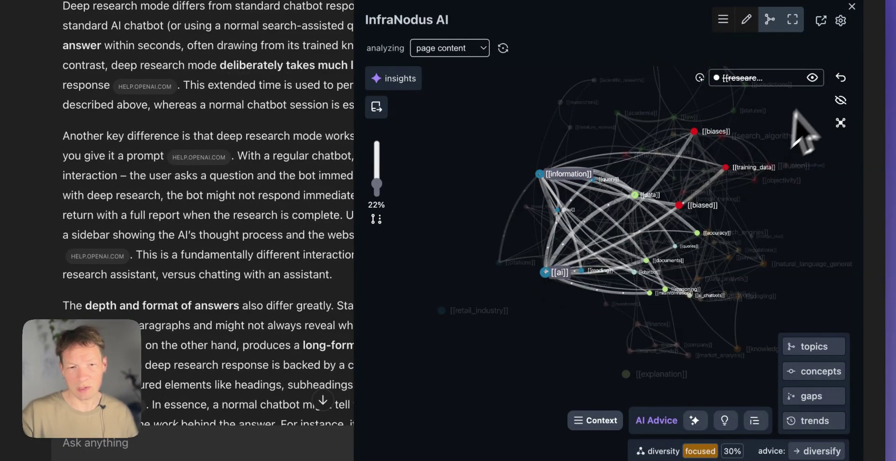
{"action": "left_click", "coordinate": [841, 100]}
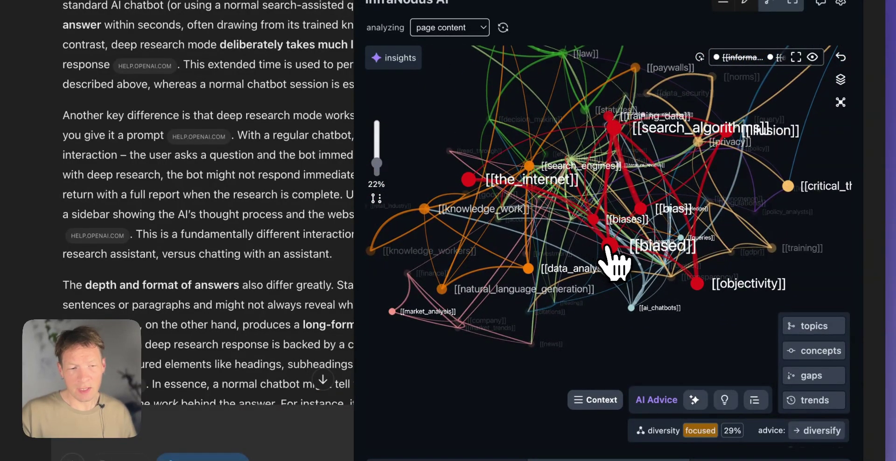
Inspect the clusters of the filtered ChatGPT graph and generate an AI summary for the Bias Awareness cluster
{"action": "left_click", "coordinate": [609, 245]}
{"action": "left_click", "coordinate": [608, 245]}
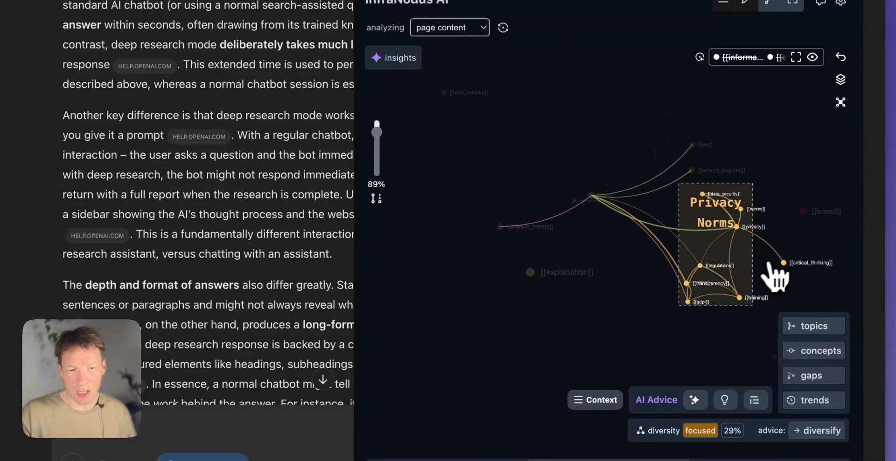
{"action": "left_click", "coordinate": [817, 267]}
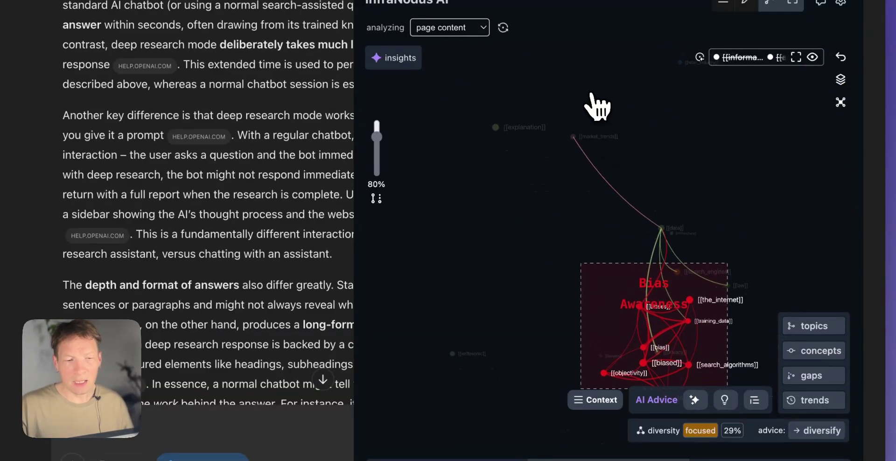
{"action": "left_click", "coordinate": [759, 401]}
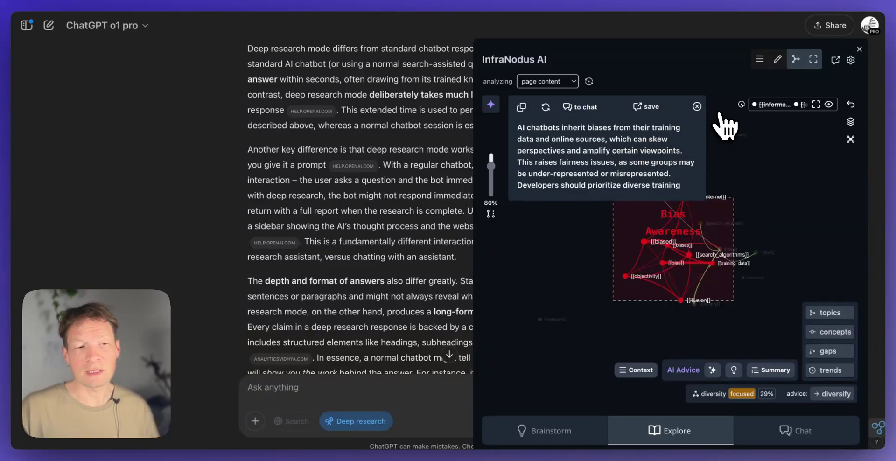
Skim the ChatGPT report around "Technical Mechanisms Behind Deep Research" beside the bias summary
{"action": "scroll", "coordinate": [357, 215], "scroll_direction": "down", "scroll_amount": 10}
{"action": "scroll", "coordinate": [355, 212], "scroll_direction": "up", "scroll_amount": 5}
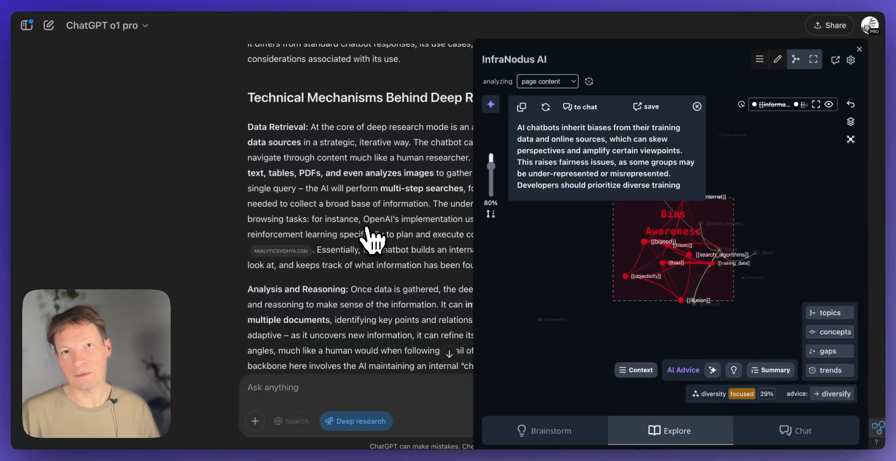
{"action": "scroll", "coordinate": [373, 240], "scroll_direction": "down", "scroll_amount": 3}
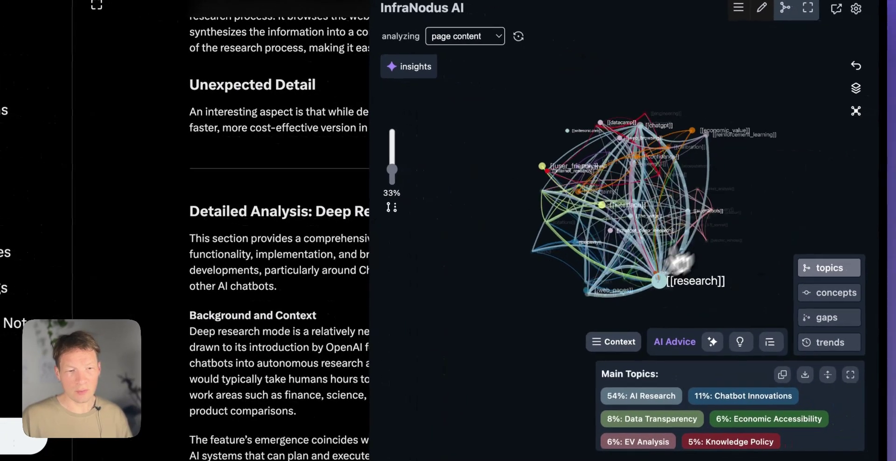
Hide the most dominant nodes, including [[research]], from the Grok graph and from the Perplexity graph
{"action": "left_click", "coordinate": [855, 87]}
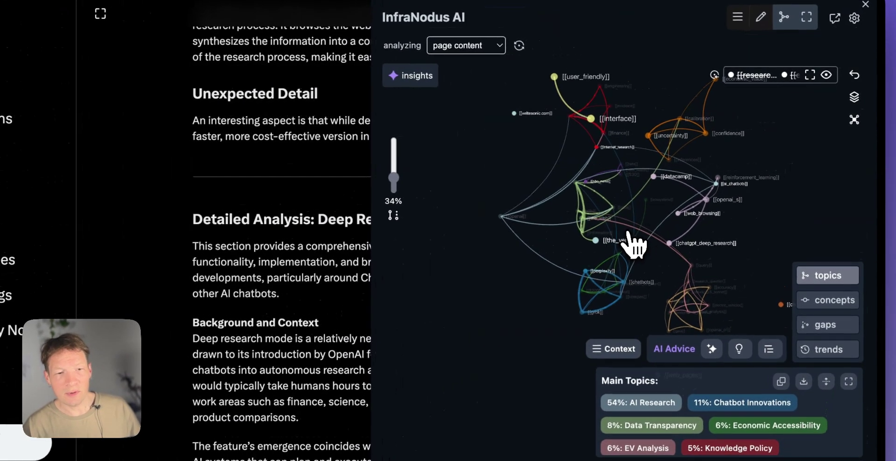
{"action": "mouse_move", "coordinate": [807, 89]}
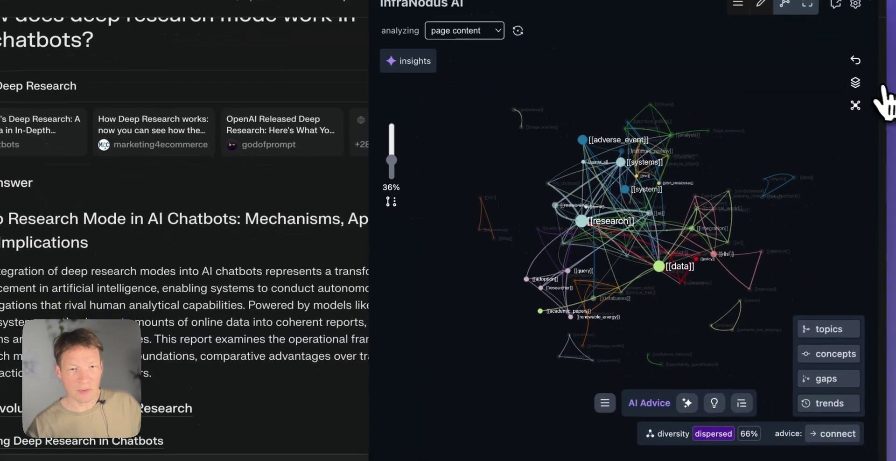
{"action": "left_click", "coordinate": [855, 82]}
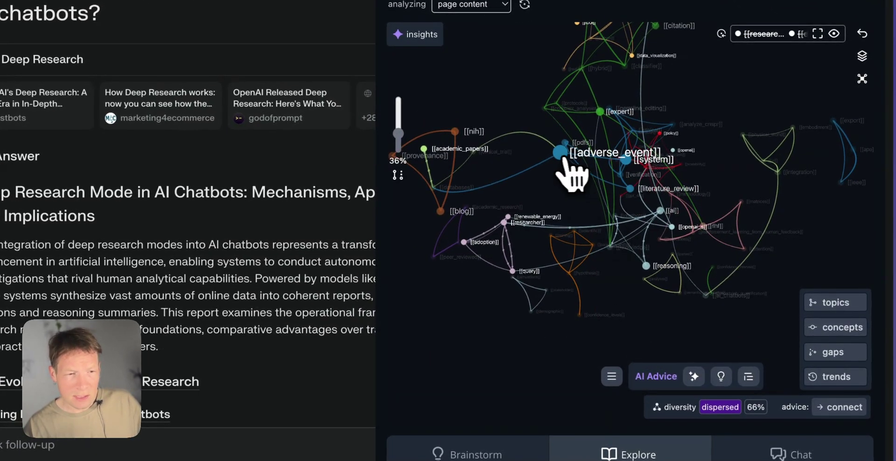
Read the source statement linking [[adverse_event]] and [[system]] in the filtered Perplexity graph, and close it
{"action": "left_click", "coordinate": [560, 155]}
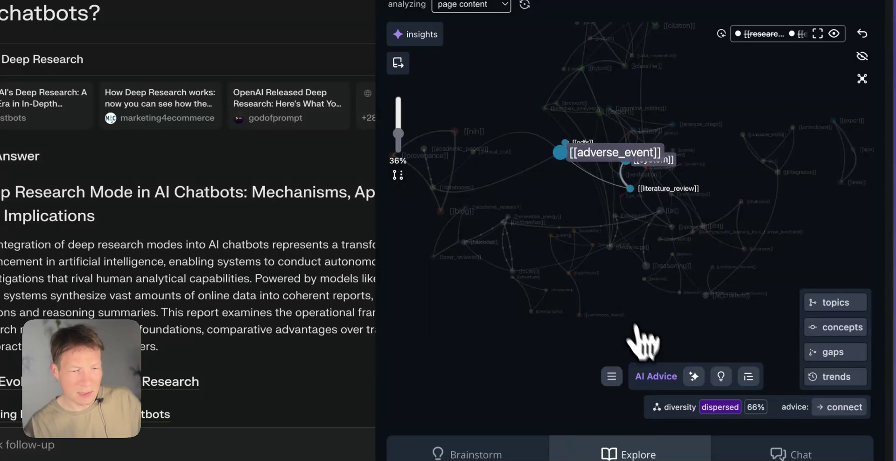
{"action": "left_click", "coordinate": [612, 377]}
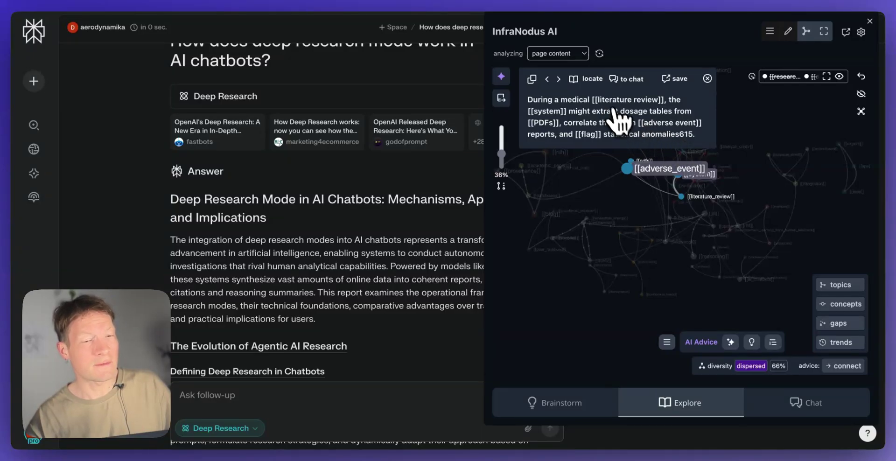
{"action": "left_click", "coordinate": [708, 79]}
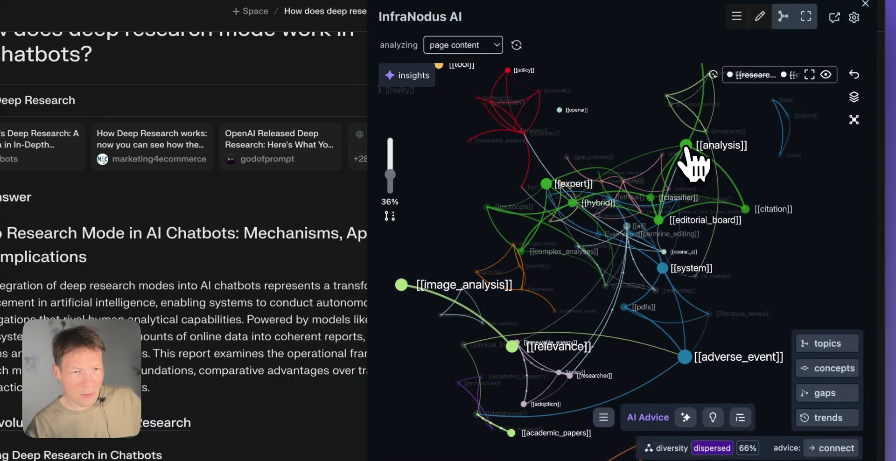
Highlight [[analysis]] with [[hybrid]] and [[editorial_board]] in the Perplexity graph, and revisit the filtered ChatGPT and Grok graphs for comparison
{"action": "left_click", "coordinate": [686, 145]}
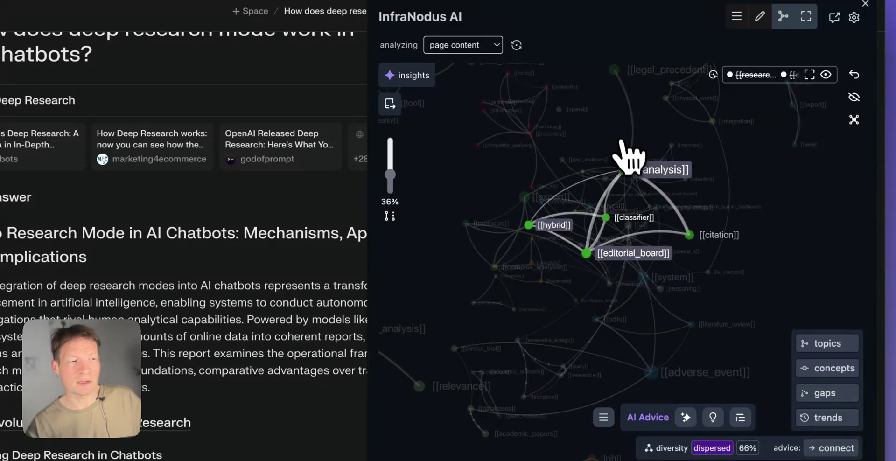
{"action": "left_click", "coordinate": [796, 235]}
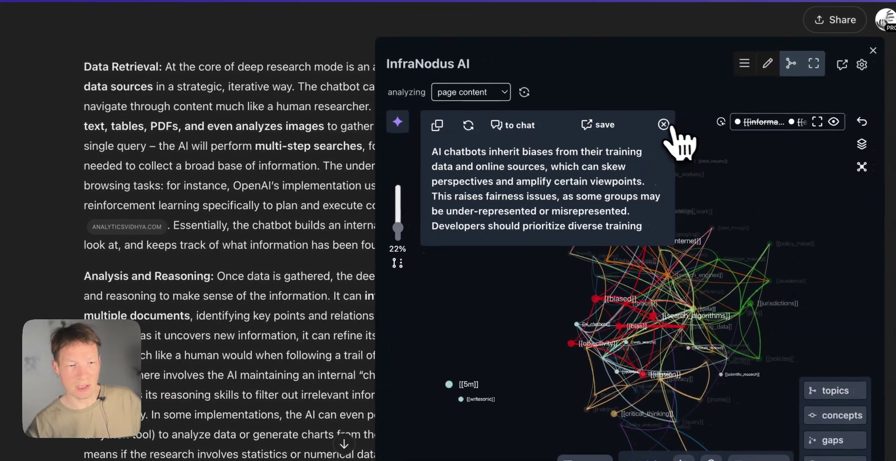
{"action": "left_click", "coordinate": [806, 134]}
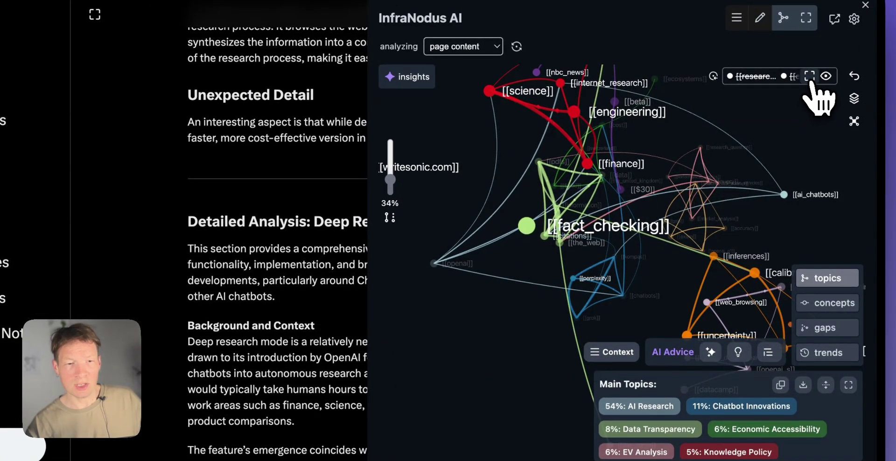
Close the main topics in the Grok graph, and hide the dominant nodes, including [[data]], from the DeepSeek graph to reveal its underlying concepts
{"action": "left_click_drag", "start_coordinate": [615, 269], "coordinate": [572, 263]}
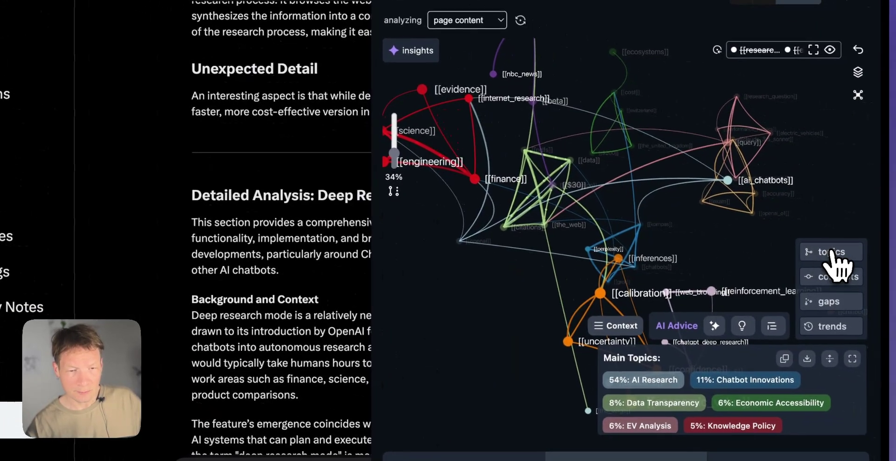
{"action": "left_click", "coordinate": [830, 254]}
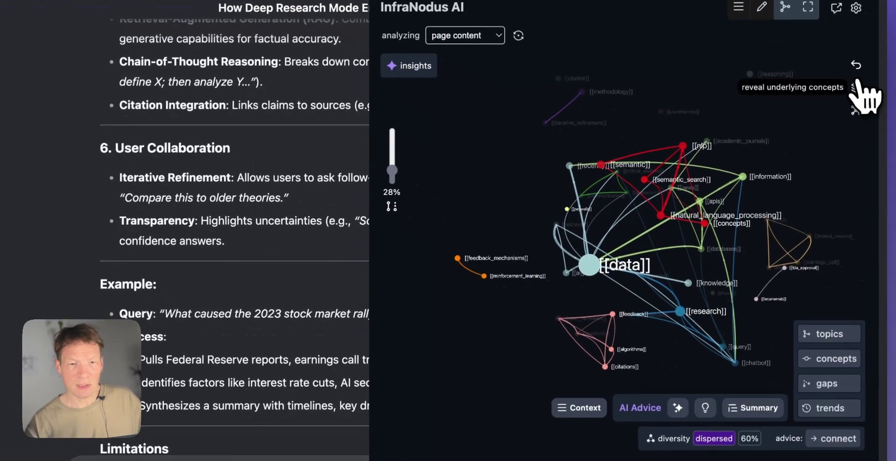
{"action": "left_click", "coordinate": [876, 122]}
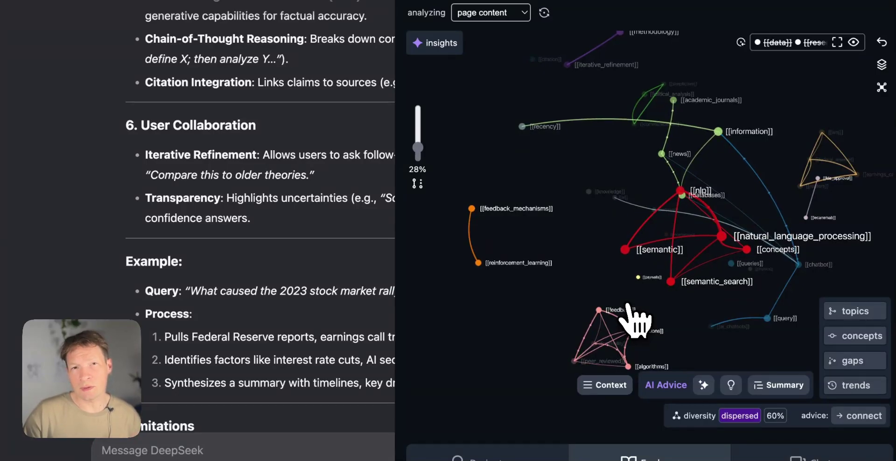
Skim DeepSeek's reasoning log and answer, and compare them with the introduction and technical mechanisms in the ChatGPT report
{"action": "scroll", "coordinate": [375, 252], "scroll_direction": "up", "scroll_amount": 15}
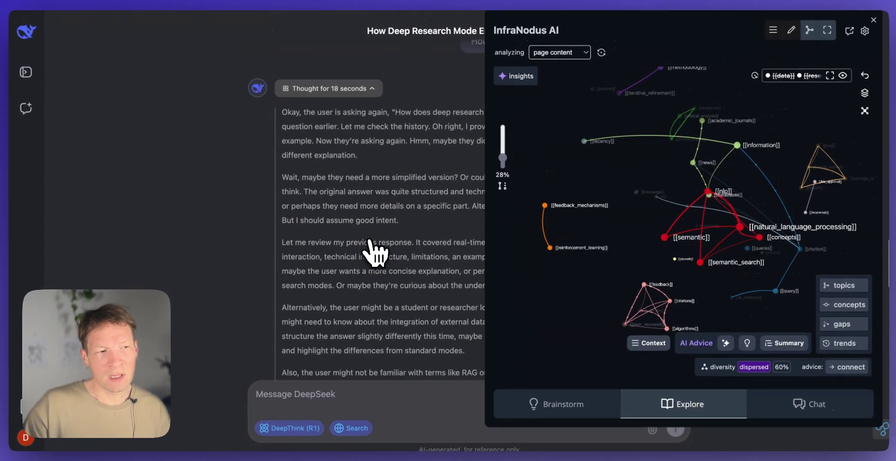
{"action": "scroll", "coordinate": [376, 252], "scroll_direction": "down", "scroll_amount": 15}
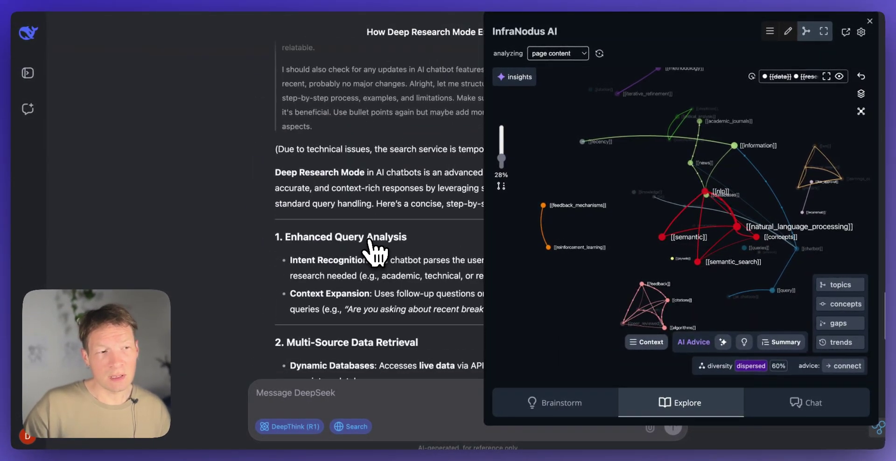
{"action": "scroll", "coordinate": [375, 252], "scroll_direction": "down", "scroll_amount": 7}
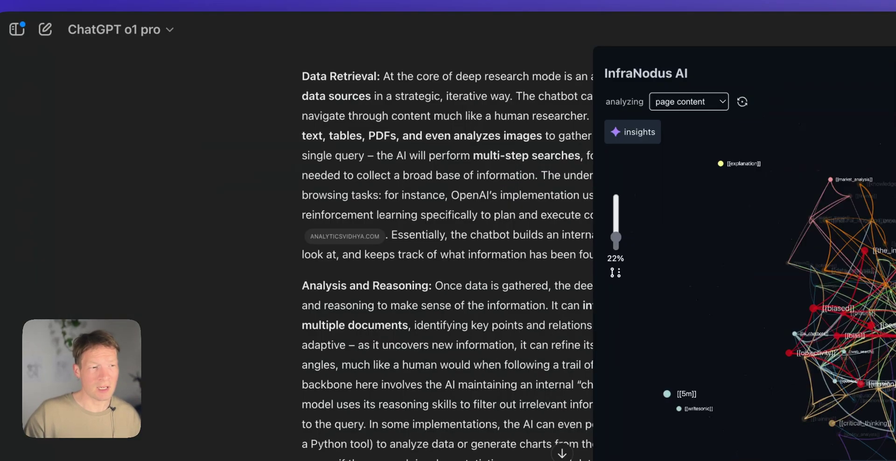
{"action": "scroll", "coordinate": [420, 254], "scroll_direction": "up", "scroll_amount": 10}
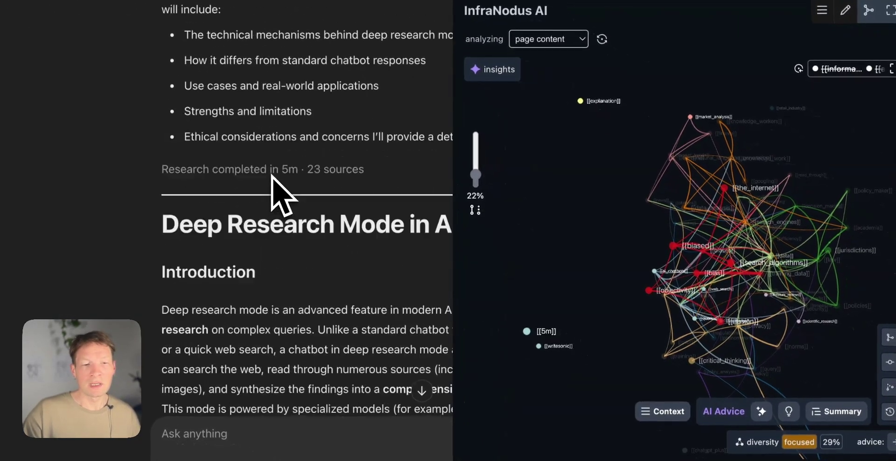
{"action": "scroll", "coordinate": [302, 194], "scroll_direction": "down", "scroll_amount": 10}
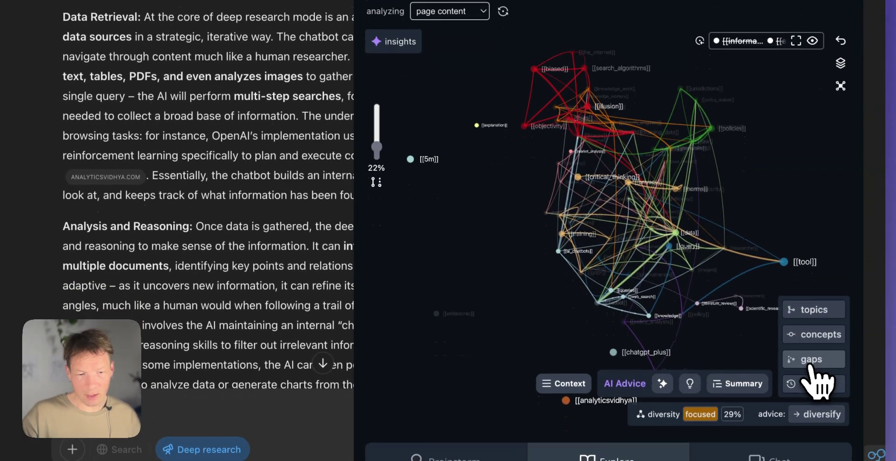
Cycle through the content gaps in the ChatGPT graph to Market Insights and Data Accuracy, and generate an AI research question bridging them
{"action": "left_click", "coordinate": [814, 399]}
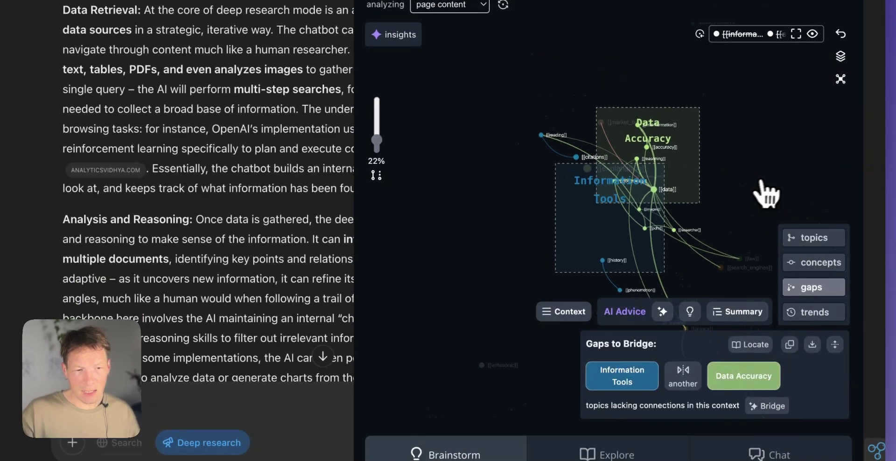
{"action": "left_click", "coordinate": [682, 370]}
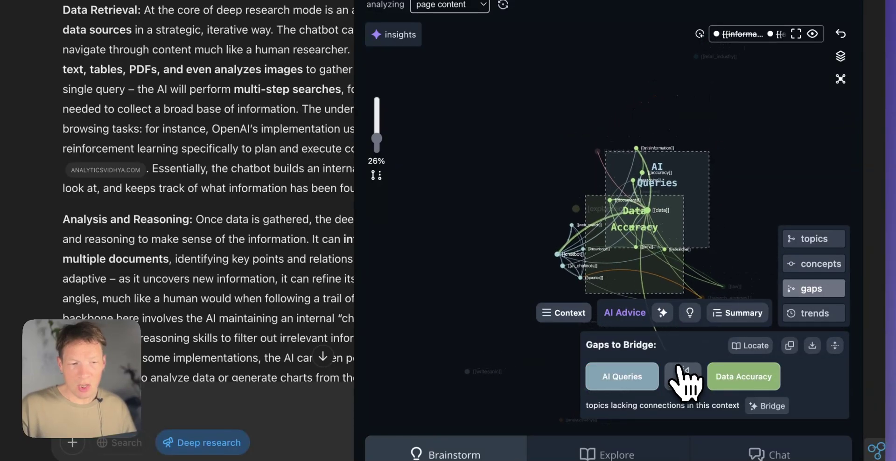
{"action": "left_click", "coordinate": [682, 373]}
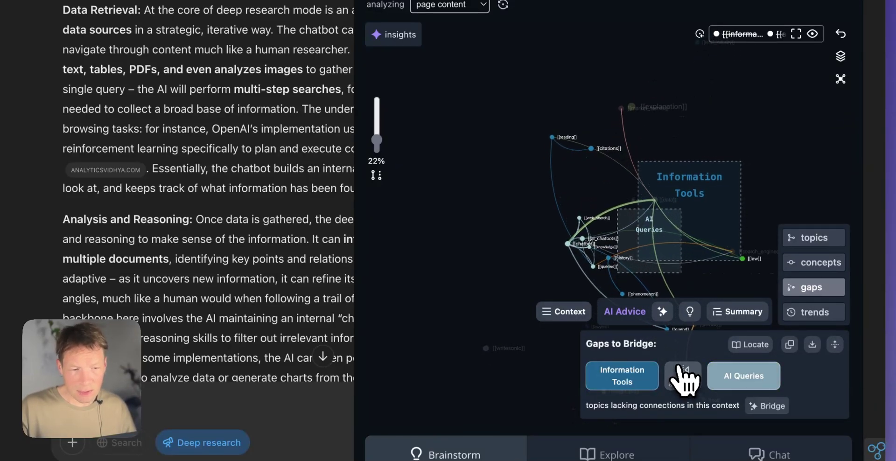
{"action": "left_click", "coordinate": [680, 368]}
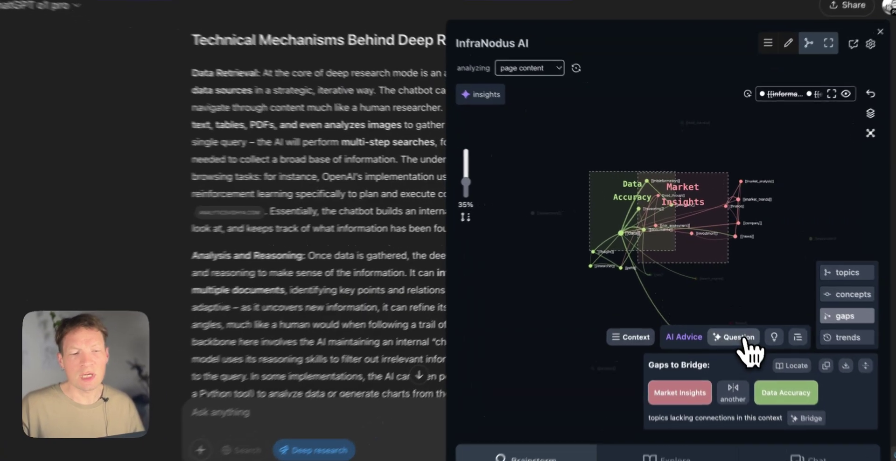
{"action": "left_click", "coordinate": [739, 322]}
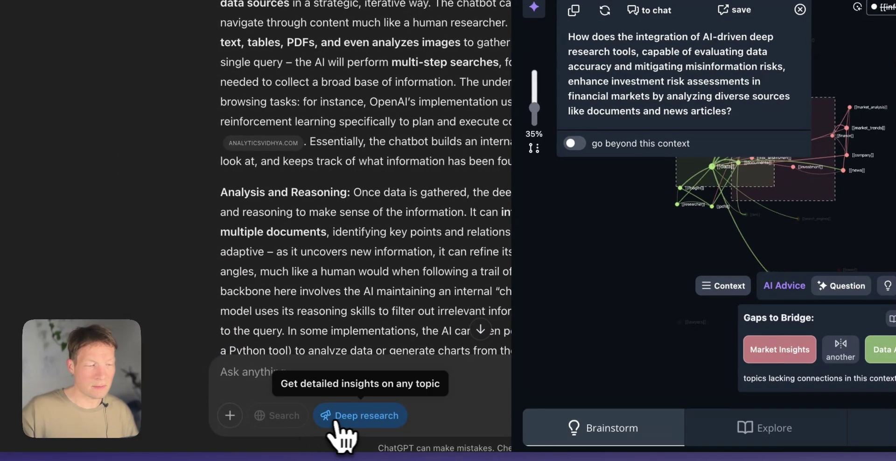
Send the generated question about investment risk assessments to ChatGPT with deep research turned off, beside a narrowed InfraNodus panel
{"action": "left_click", "coordinate": [335, 417]}
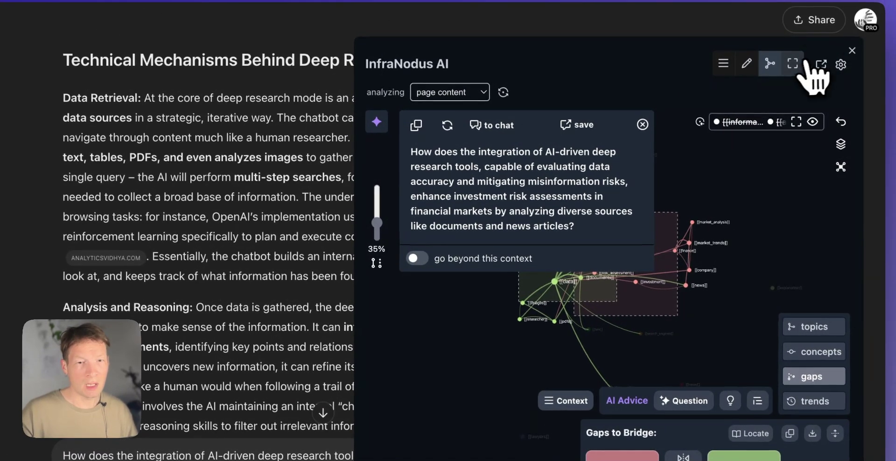
{"action": "left_click", "coordinate": [806, 62]}
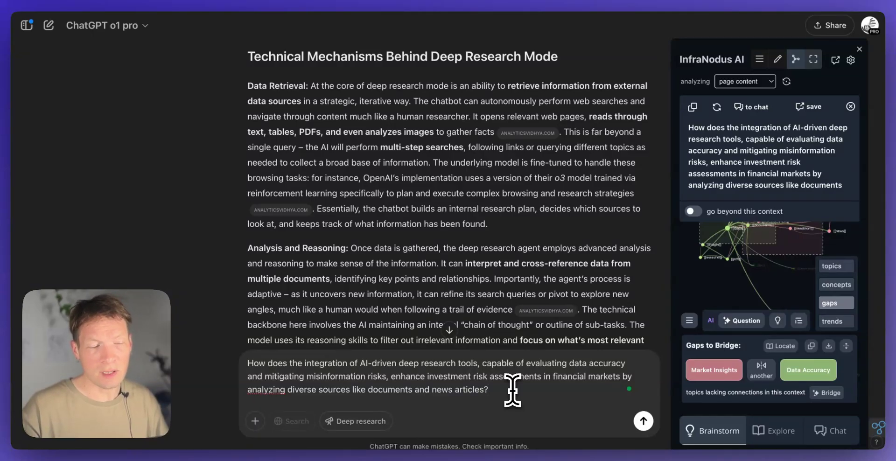
{"action": "key", "text": "Return"}
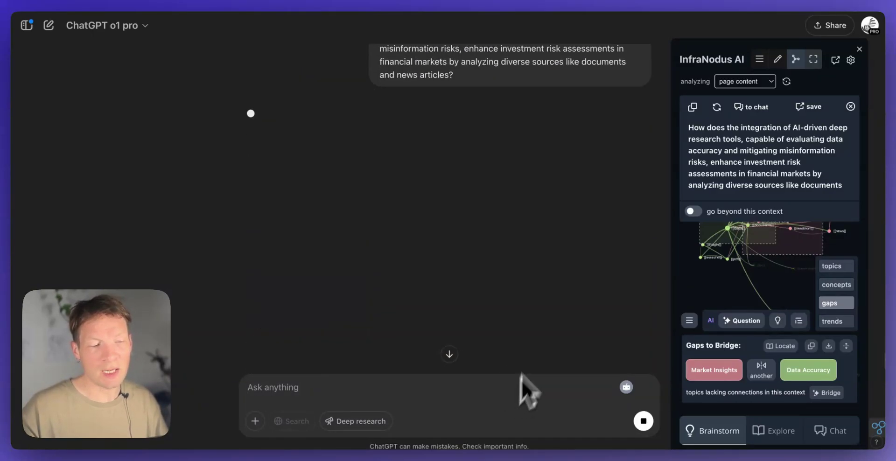
{"action": "scroll", "coordinate": [500, 194], "scroll_direction": "up", "scroll_amount": 2}
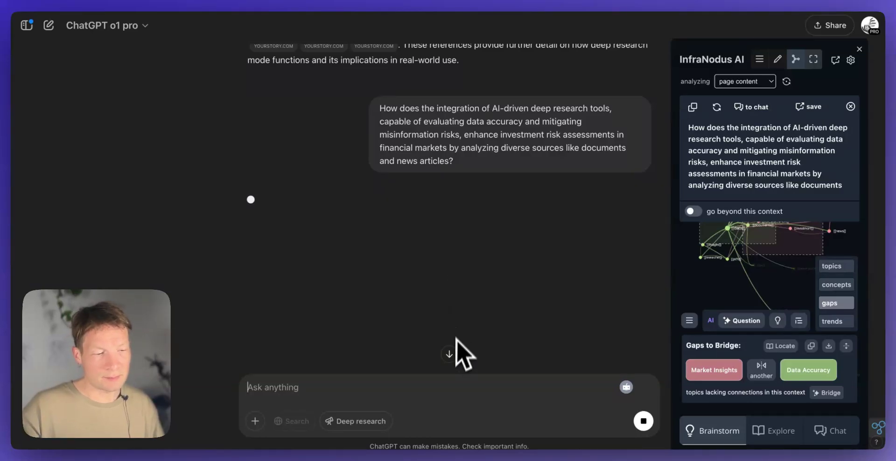
{"action": "left_click", "coordinate": [450, 356]}
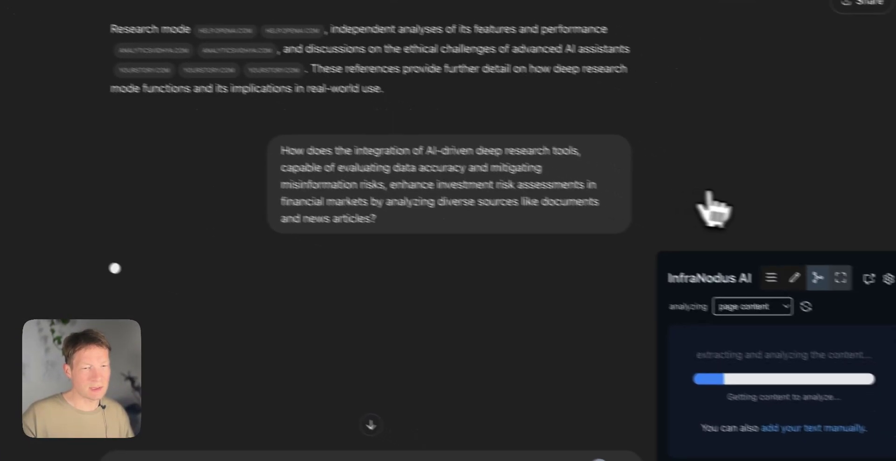
Close the InfraNodus panel and copy the full text of the sent investment risk question from the ChatGPT conversation
{"action": "left_click", "coordinate": [893, 279]}
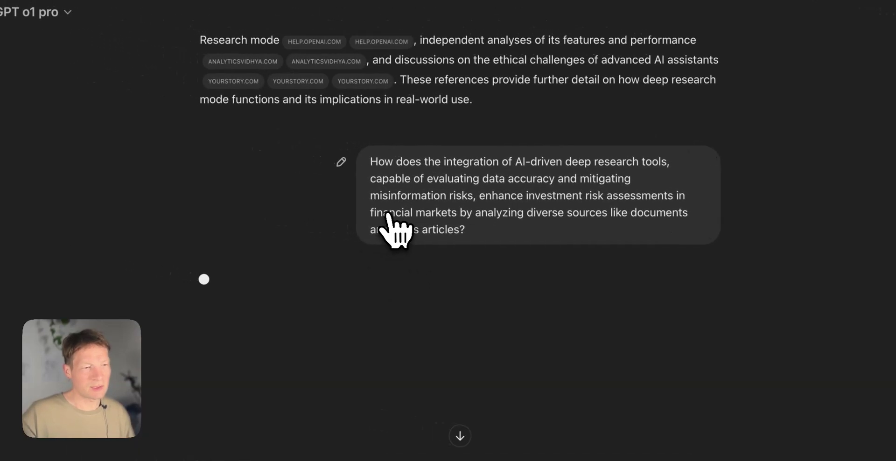
{"action": "left_click_drag", "start_coordinate": [448, 248], "coordinate": [360, 193]}
{"action": "left_click", "coordinate": [329, 160]}
{"action": "triple_click", "coordinate": [379, 161]}
{"action": "key", "text": "super+c"}
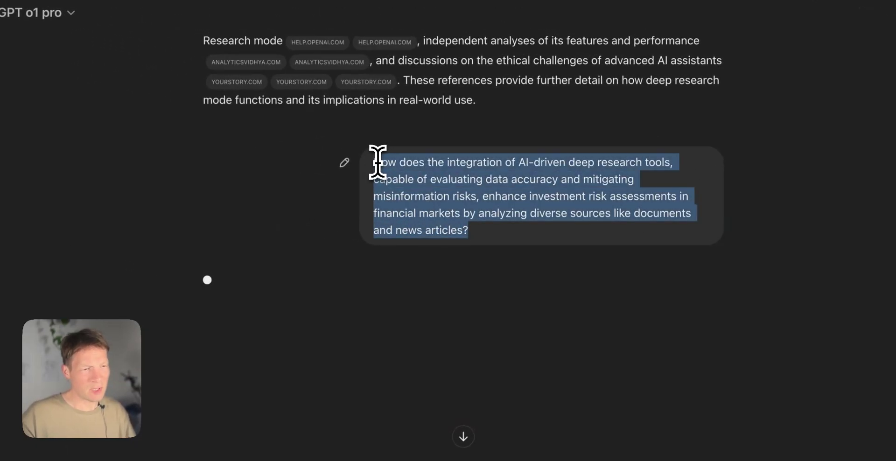
{"action": "left_click", "coordinate": [436, 192]}
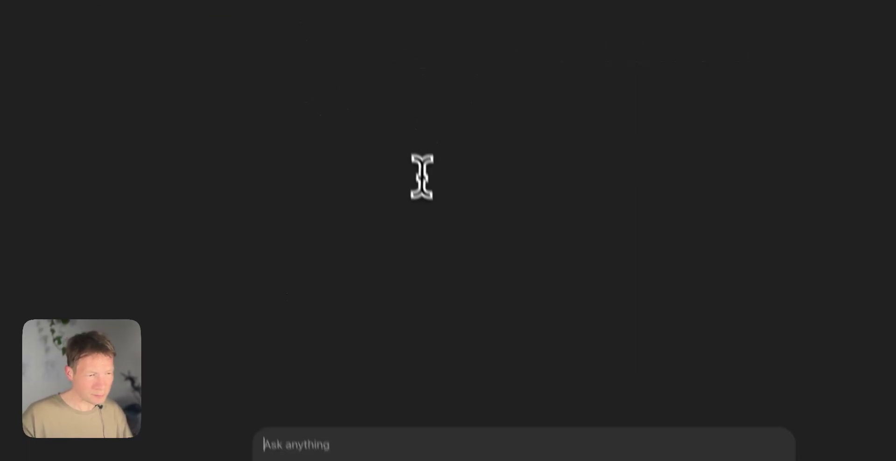
{"action": "scroll", "coordinate": [367, 185], "scroll_direction": "down", "scroll_amount": 20}
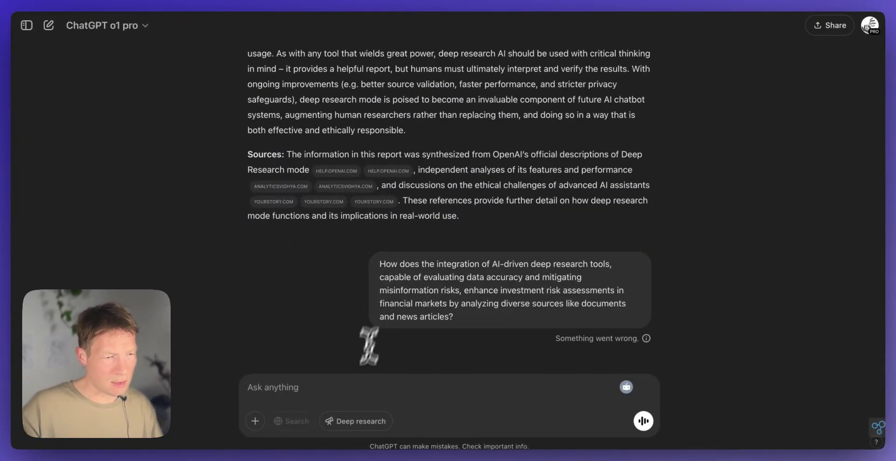
Resend the copied investment risk question to ChatGPT and open the details of its reasoning
{"action": "left_click", "coordinate": [314, 390]}
{"action": "key", "text": "super+v"}
{"action": "key", "text": "Return"}
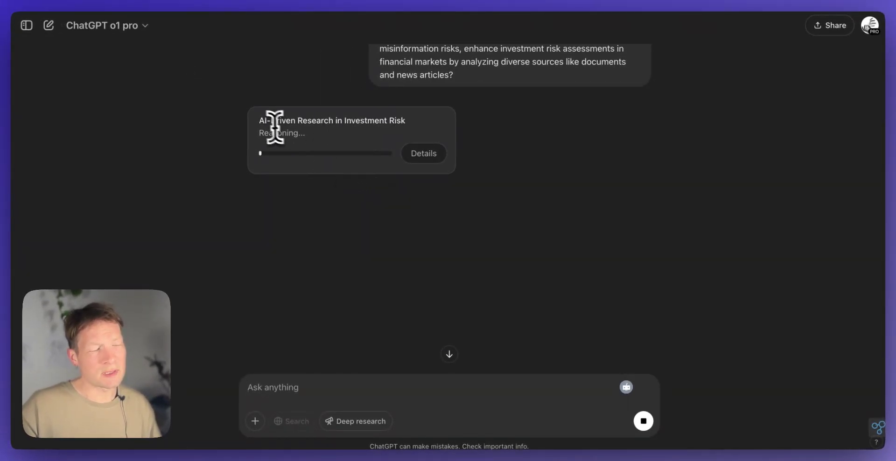
{"action": "left_click", "coordinate": [426, 157]}
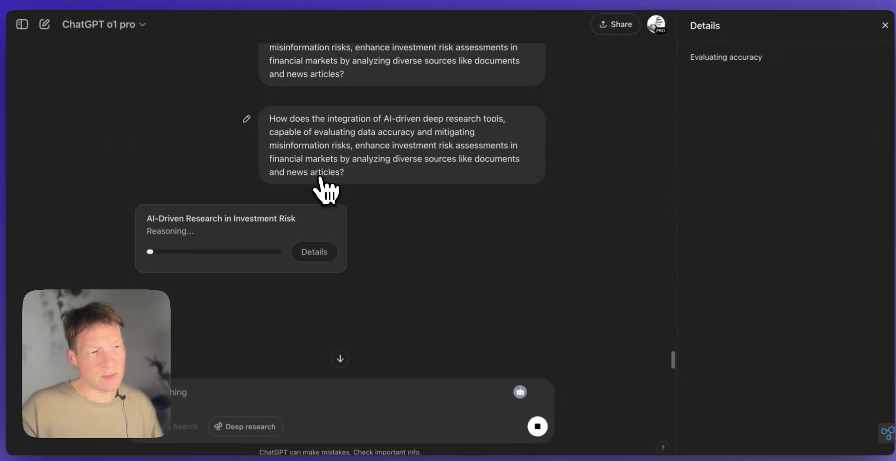
{"action": "scroll", "coordinate": [325, 190], "scroll_direction": "up", "scroll_amount": 1}
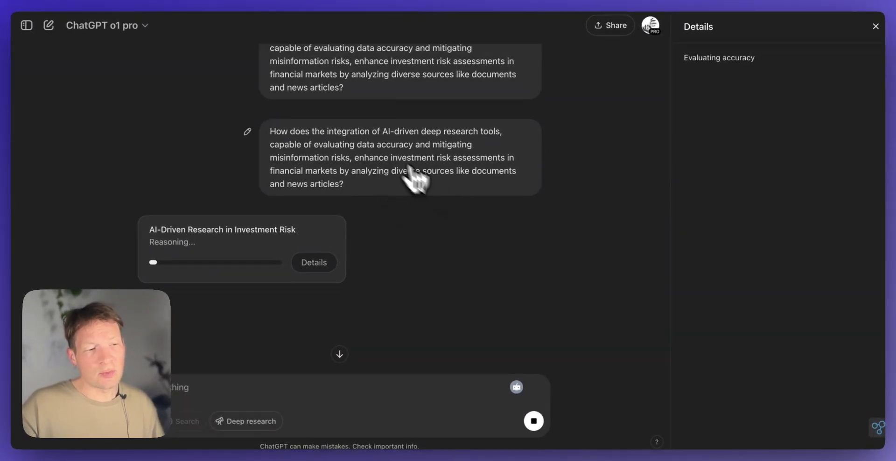
{"action": "scroll", "coordinate": [420, 182], "scroll_direction": "up", "scroll_amount": 5}
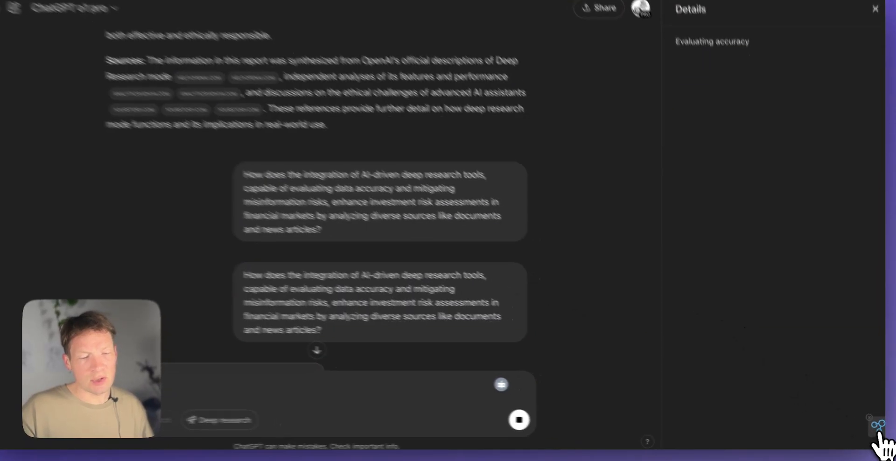
Analyze the ChatGPT conversation's page content in InfraNodus while looking back through the chat
{"action": "left_click", "coordinate": [878, 428]}
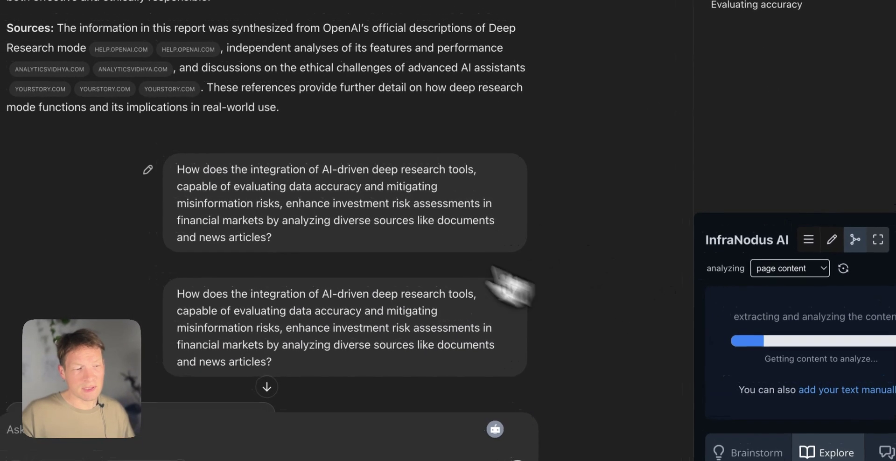
{"action": "scroll", "coordinate": [410, 246], "scroll_direction": "up", "scroll_amount": 8}
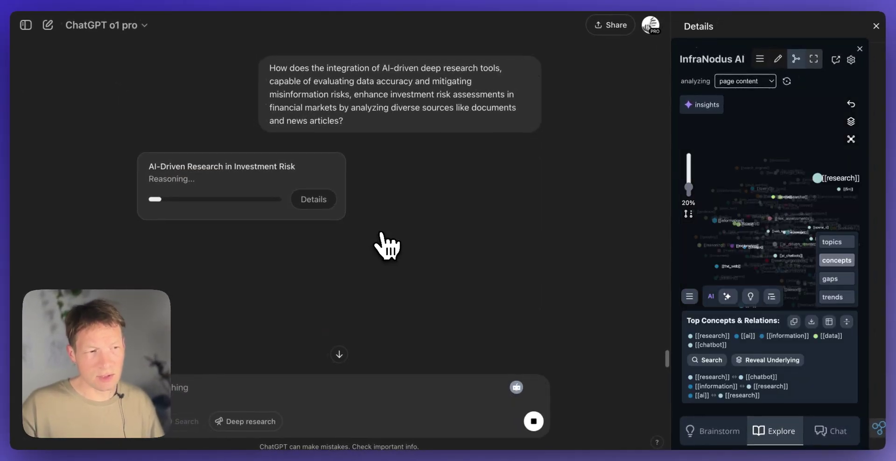
{"action": "scroll", "coordinate": [380, 244], "scroll_direction": "up", "scroll_amount": 5}
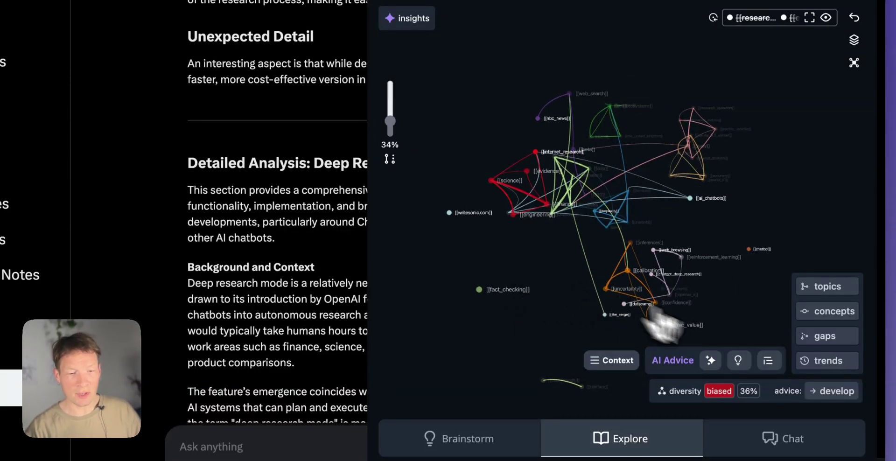
Show the gap between Data Reinforcement and Economic Accessibility in the Grok graph, and generate an AI research question for it
{"action": "left_click", "coordinate": [827, 336]}
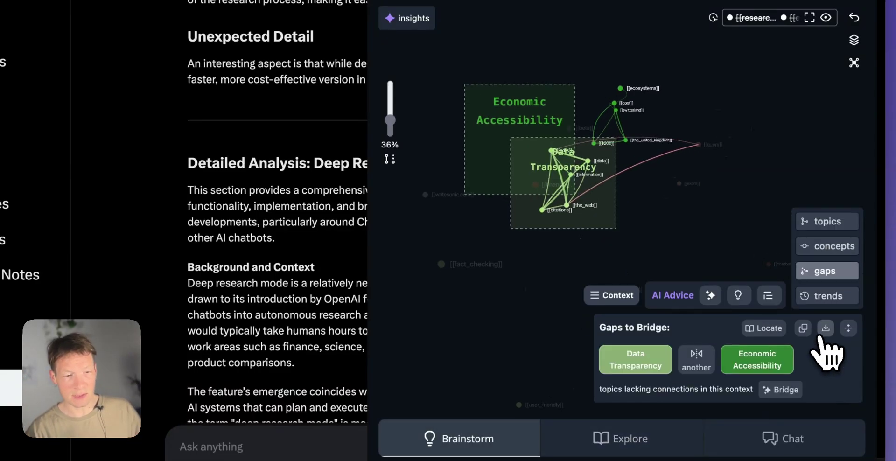
{"action": "left_click", "coordinate": [696, 360]}
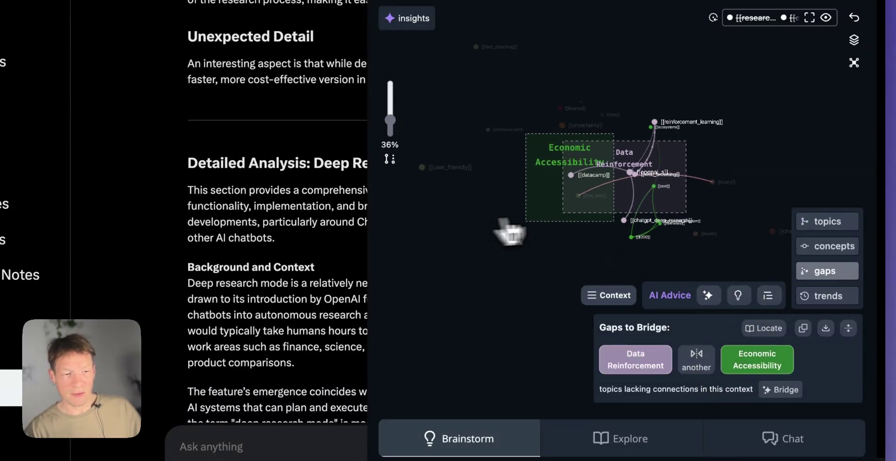
{"action": "left_click", "coordinate": [718, 299]}
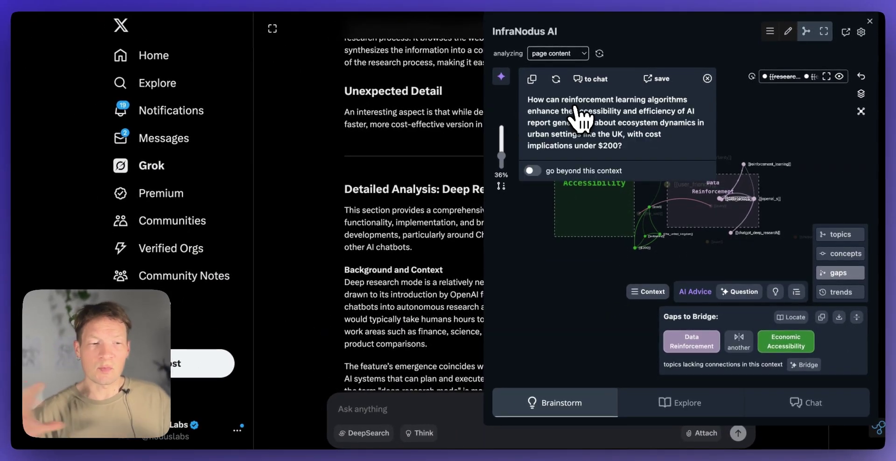
Copy the generated reinforcement learning question, send it to Grok, and close the InfraNodus panel
{"action": "left_click", "coordinate": [532, 80]}
{"action": "left_click", "coordinate": [366, 403]}
{"action": "key", "text": "ctrl+v"}
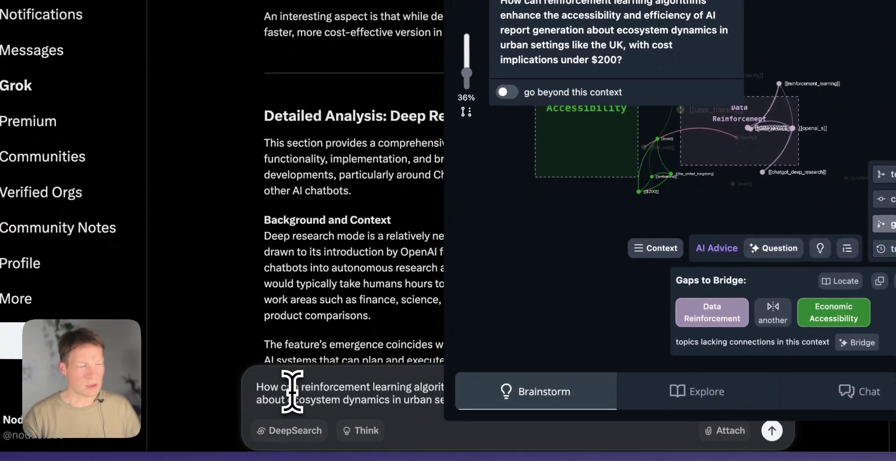
{"action": "key", "text": "Return"}
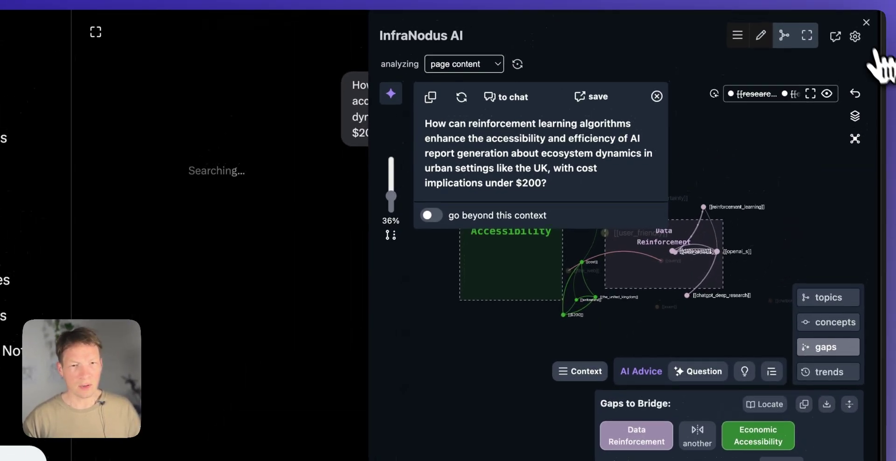
{"action": "left_click", "coordinate": [866, 22]}
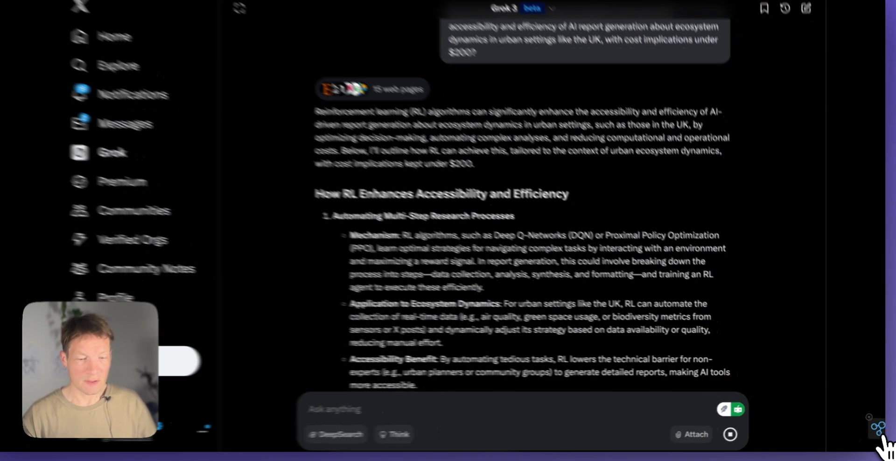
Analyze the Grok conversation's page content in InfraNodus and highlight the connections of the research concept
{"action": "left_click", "coordinate": [875, 429]}
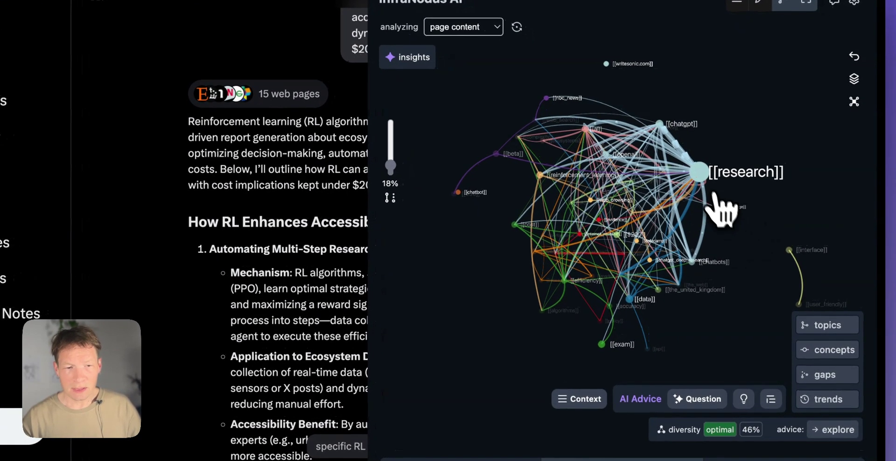
{"action": "left_click", "coordinate": [737, 176]}
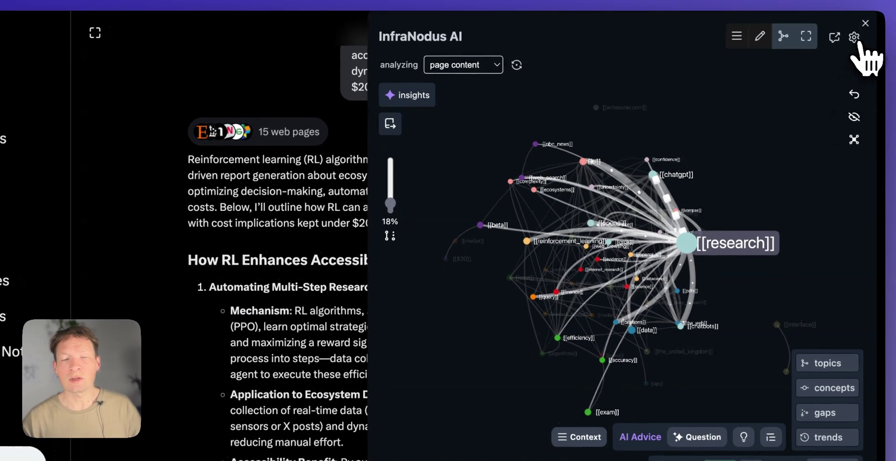
Set text processing to Words in the InfraNodus extension settings
{"action": "left_click", "coordinate": [855, 37]}
{"action": "scroll", "coordinate": [426, 314], "scroll_direction": "down", "scroll_amount": 10}
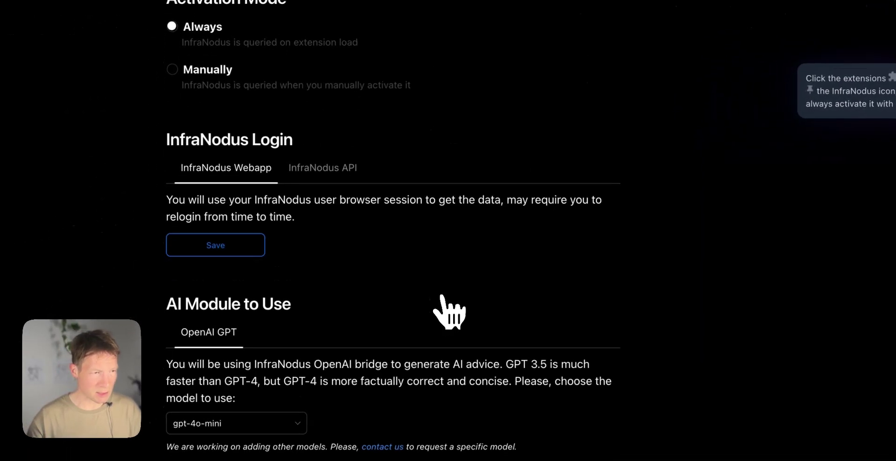
{"action": "scroll", "coordinate": [448, 310], "scroll_direction": "down", "scroll_amount": 10}
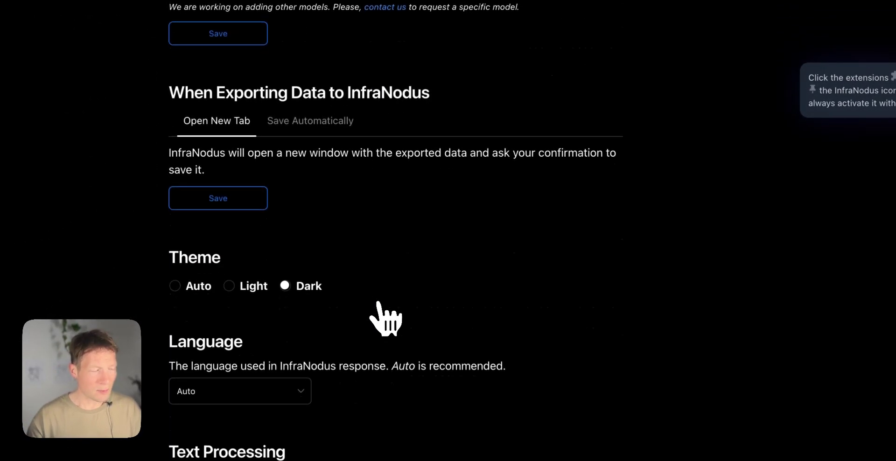
{"action": "scroll", "coordinate": [386, 319], "scroll_direction": "down", "scroll_amount": 4}
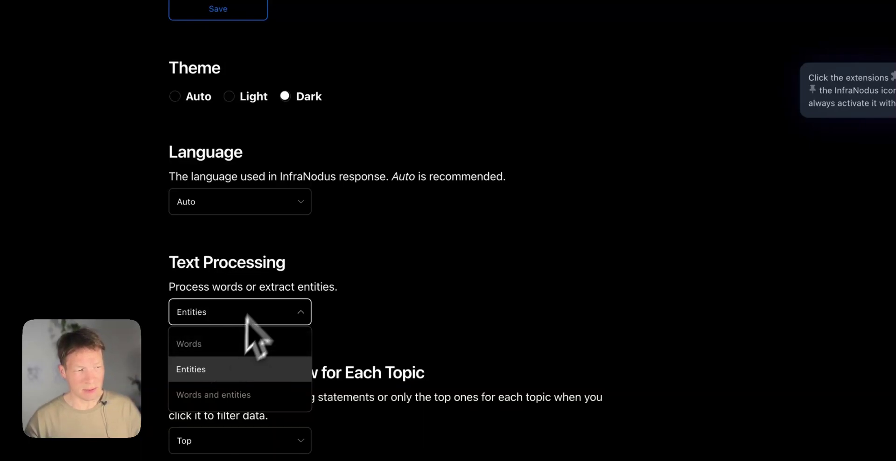
{"action": "left_click", "coordinate": [252, 276]}
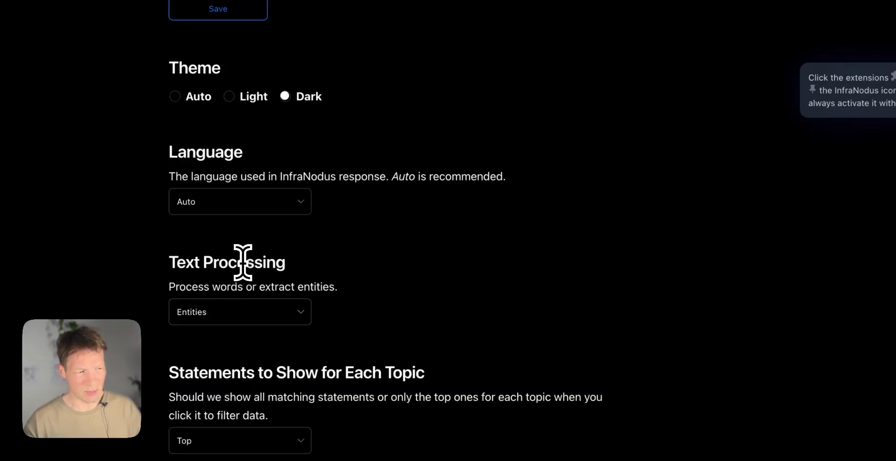
{"action": "left_click", "coordinate": [232, 318]}
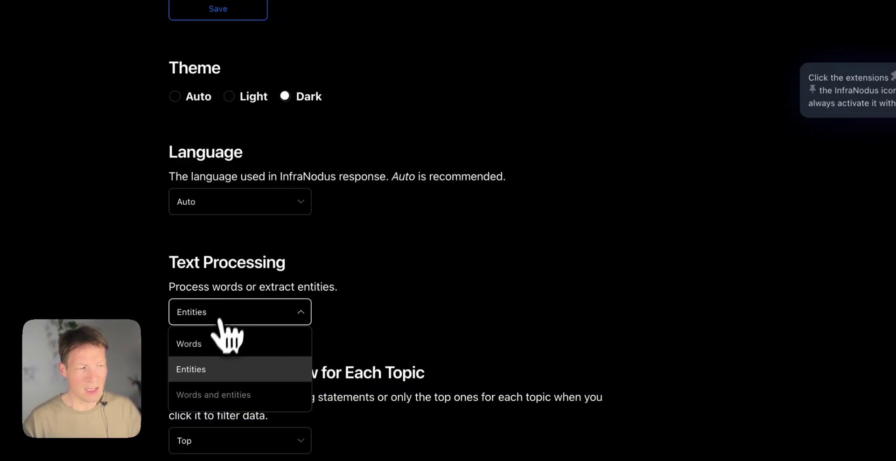
{"action": "left_click", "coordinate": [195, 349]}
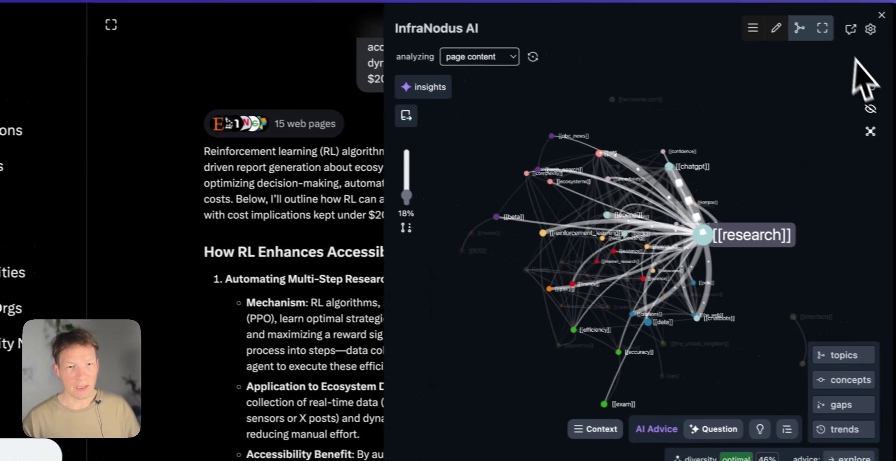
Reanalyze the Grok page content with word processing and rotate the graph to examine its clusters from several angles
{"action": "left_click", "coordinate": [579, 65]}
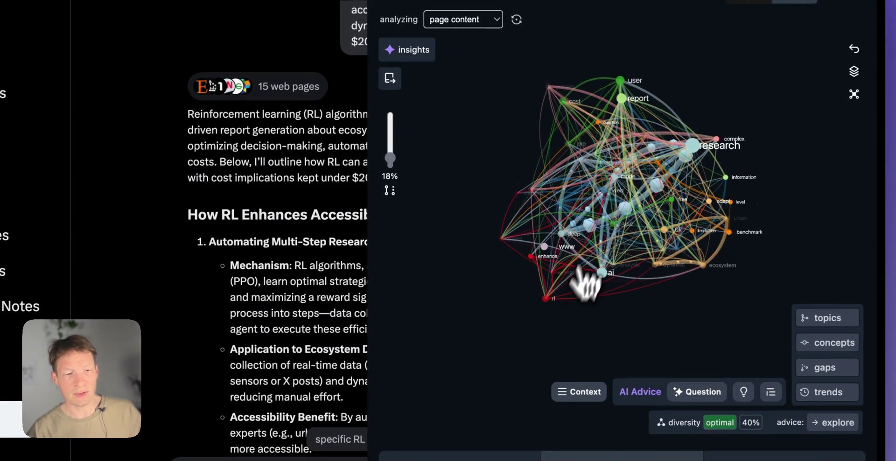
{"action": "left_click_drag", "start_coordinate": [583, 285], "coordinate": [579, 214]}
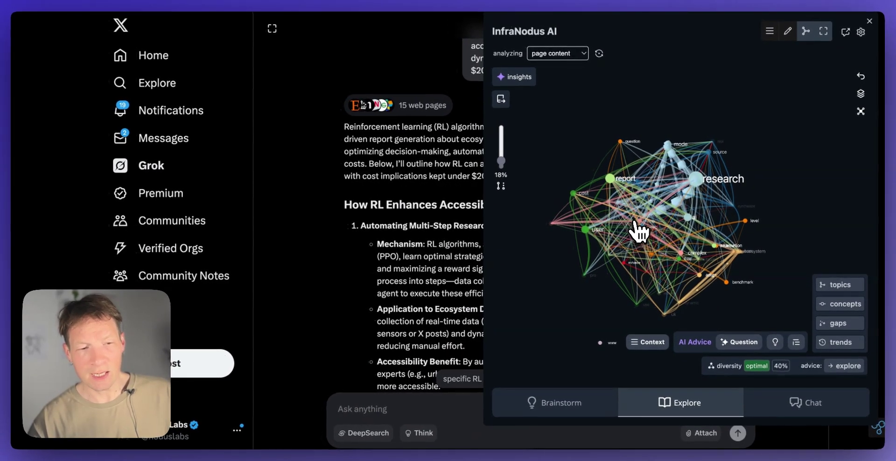
{"action": "left_click_drag", "start_coordinate": [640, 229], "coordinate": [730, 238]}
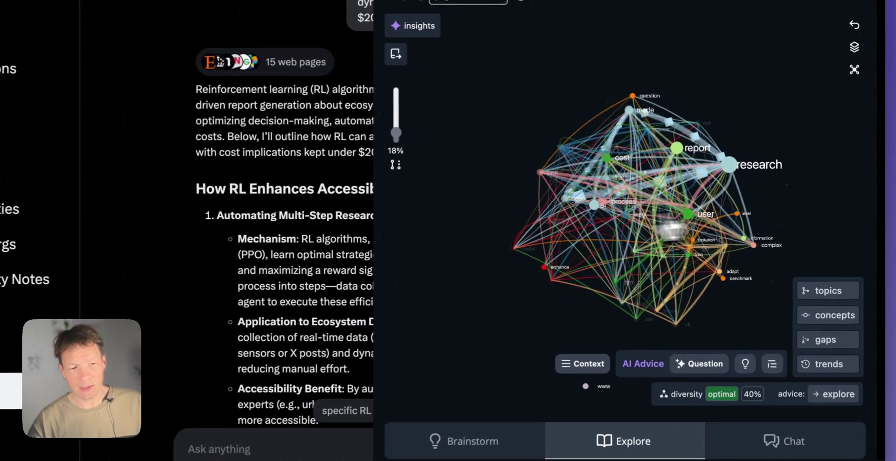
{"action": "left_click_drag", "start_coordinate": [699, 225], "coordinate": [592, 268]}
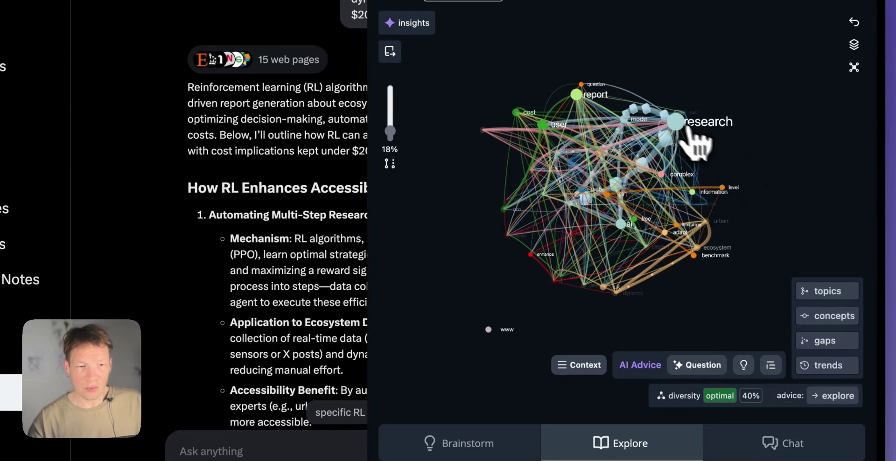
Select the research and report concepts in the graph and show the text context that connects them
{"action": "left_click", "coordinate": [674, 122]}
{"action": "left_click", "coordinate": [577, 95]}
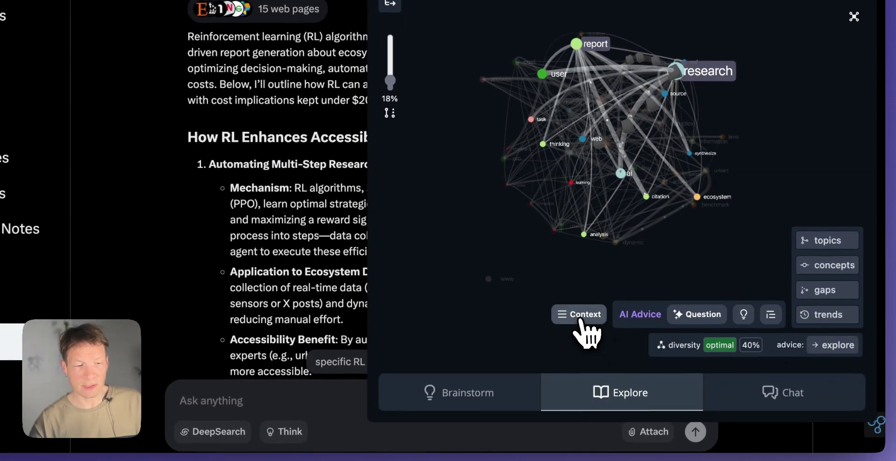
{"action": "left_click", "coordinate": [580, 320]}
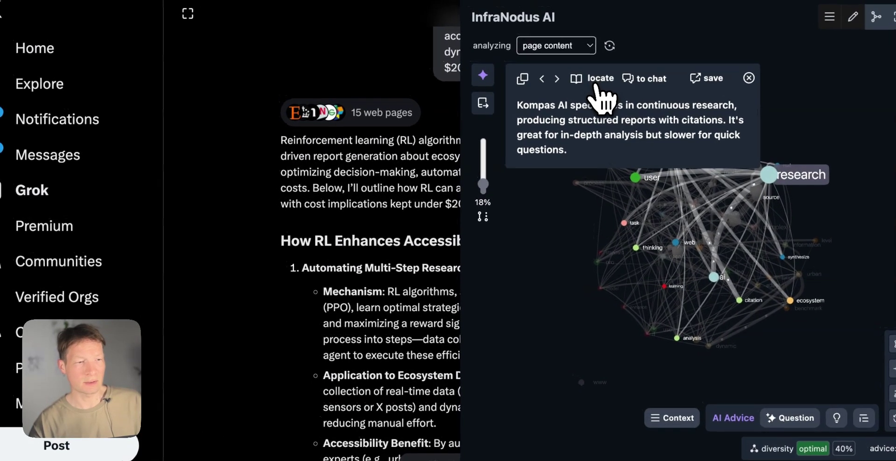
Locate the Kompas AI excerpt in the Grok conversation, look through the surrounding answer, and close the excerpt
{"action": "left_click", "coordinate": [601, 82]}
{"action": "left_click", "coordinate": [598, 89]}
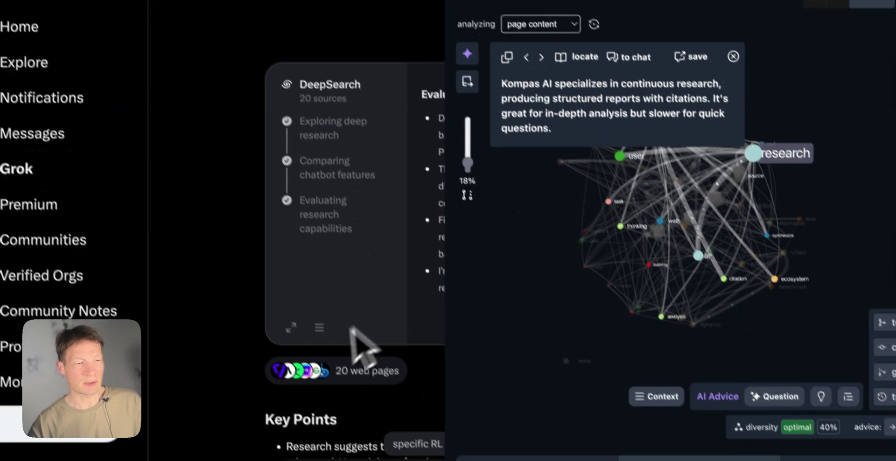
{"action": "scroll", "coordinate": [327, 322], "scroll_direction": "down", "scroll_amount": 10}
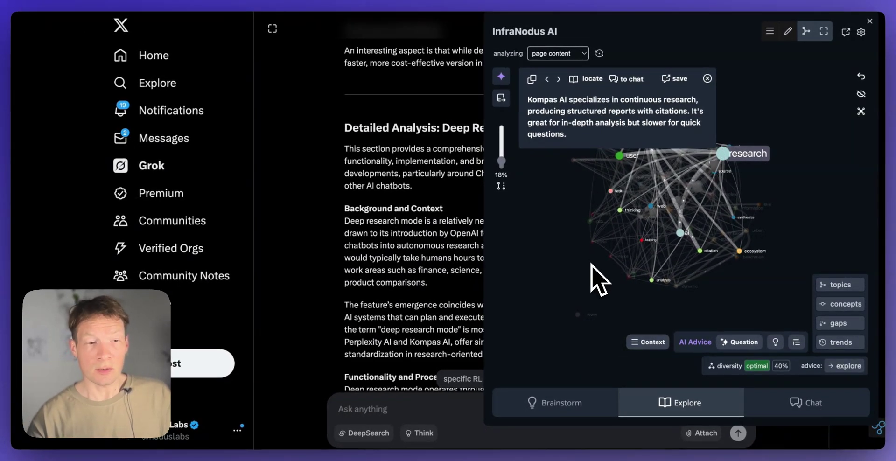
{"action": "left_click", "coordinate": [708, 79]}
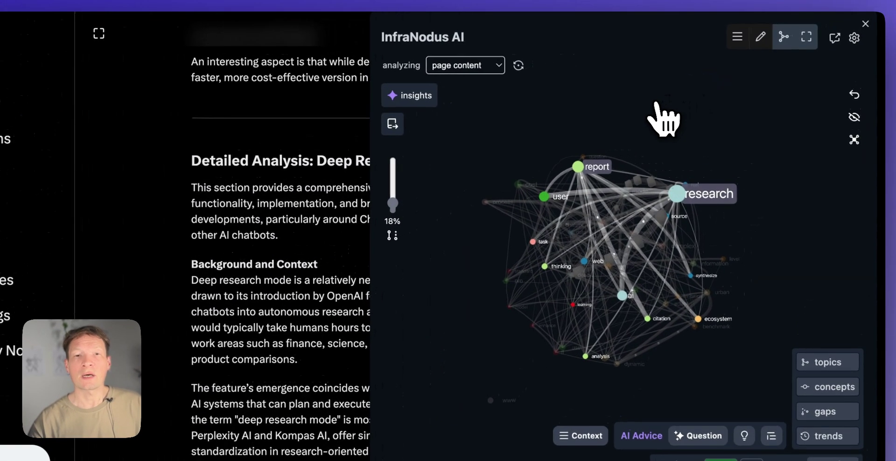